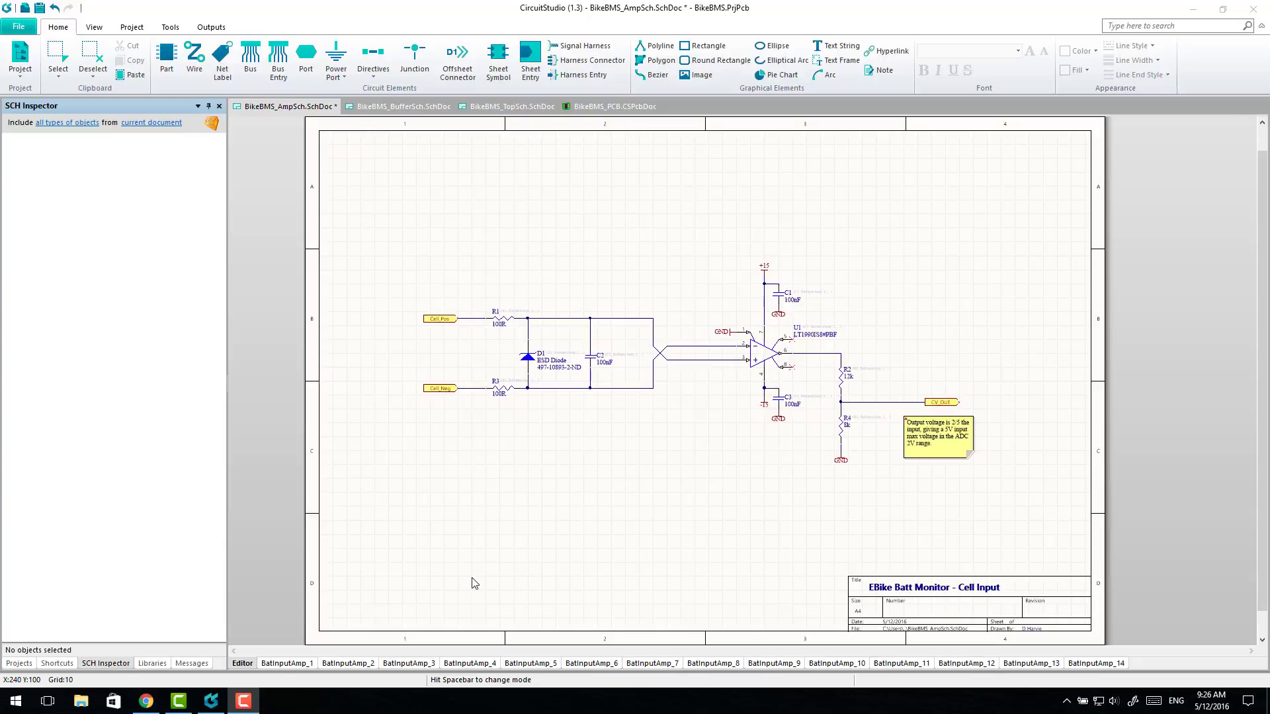
# Place a Differential Pair directive above the amplifier circuit on the schematic.
pyautogui.click(370, 75)
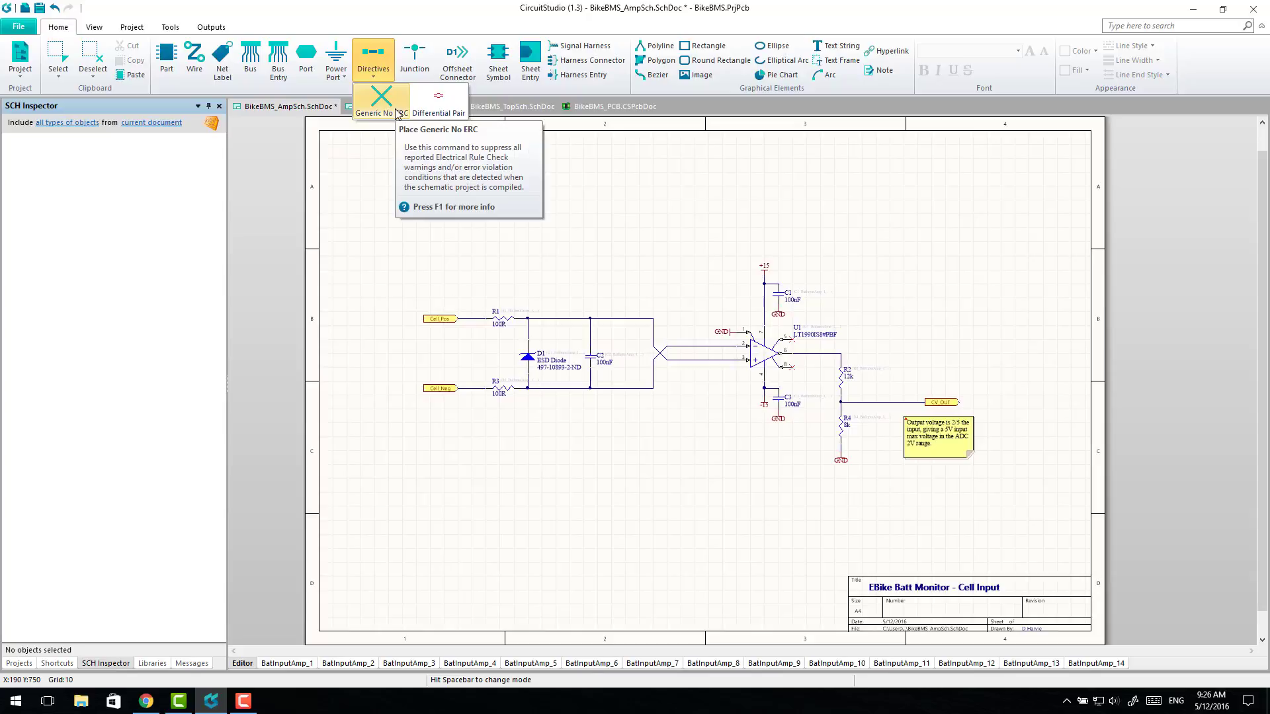
pyautogui.click(435, 111)
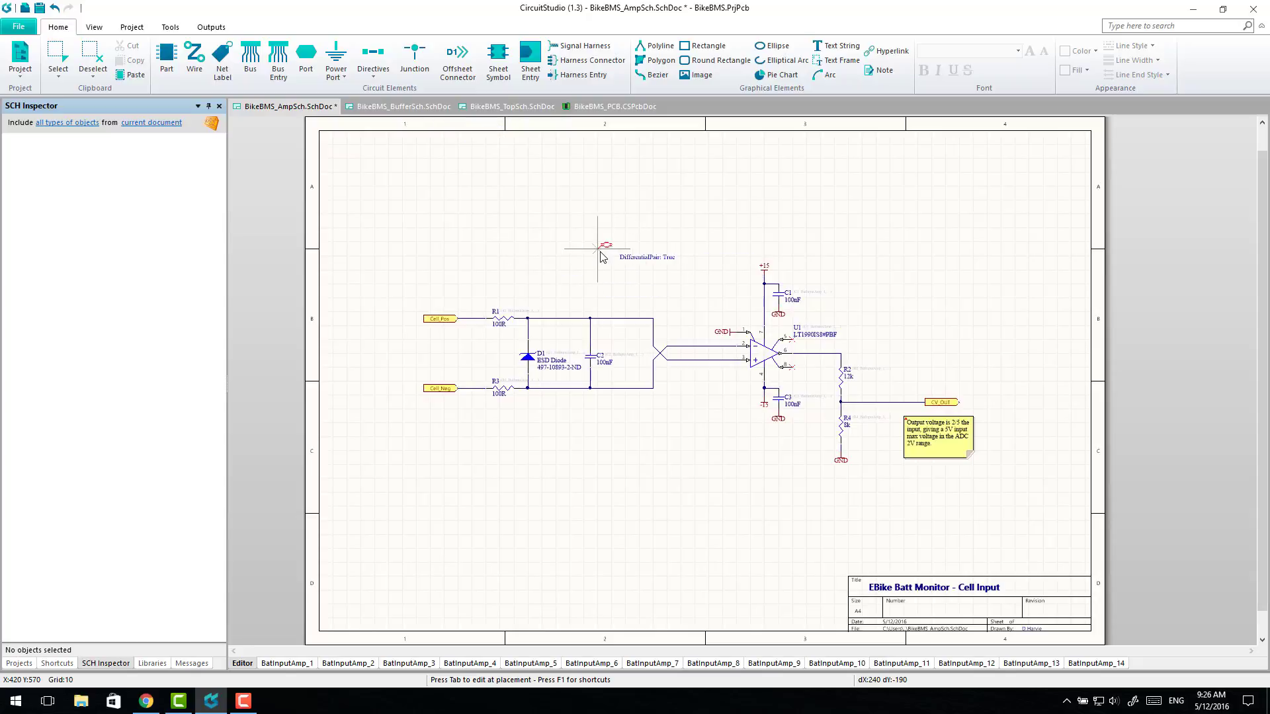
pyautogui.click(605, 252)
pyautogui.press('Escape')
# Open the placed directive's parameters and rename it from DIFFPAIR to Class Name.
pyautogui.click(599, 253)
pyautogui.doubleClick(598, 254)
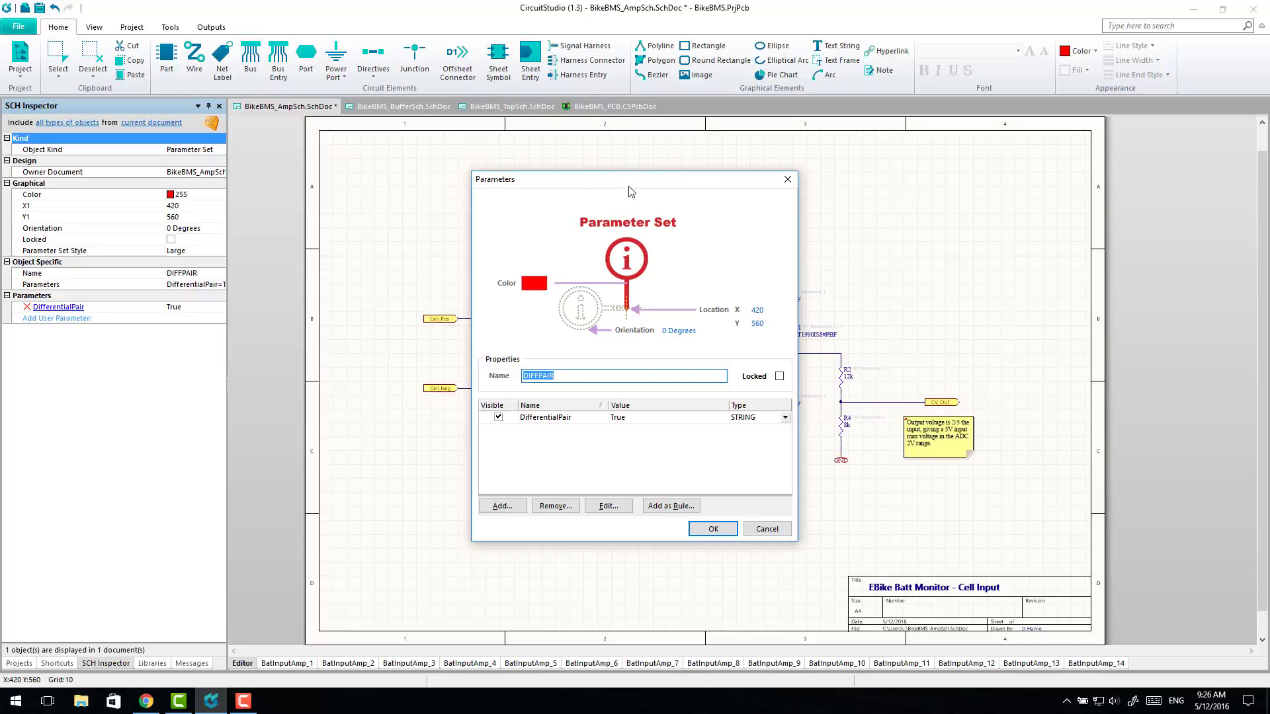
pyautogui.moveTo(628, 186); pyautogui.dragTo(624, 170)
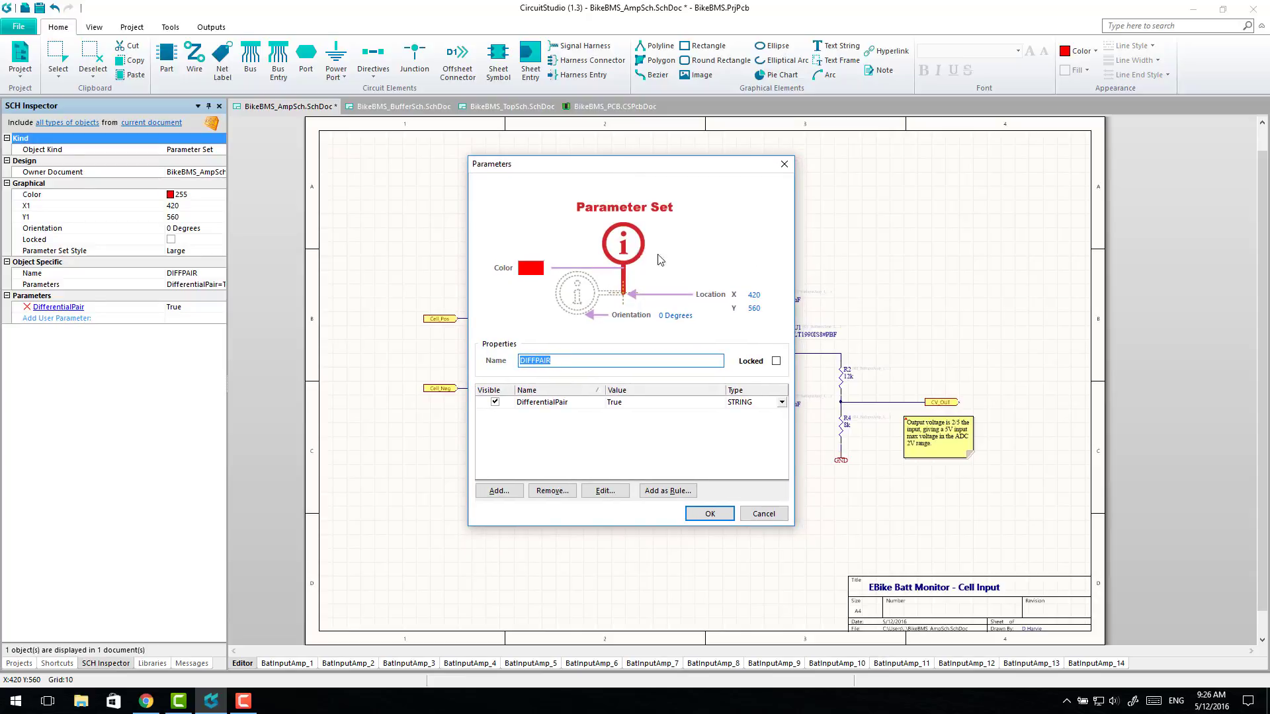
pyautogui.press('BackSpace')
# Replace the DifferentialPair parameter with a ClassName parameter valued PowerRail.
pyautogui.click(576, 403)
pyautogui.click(541, 494)
pyautogui.press('Return')
pyautogui.click(506, 496)
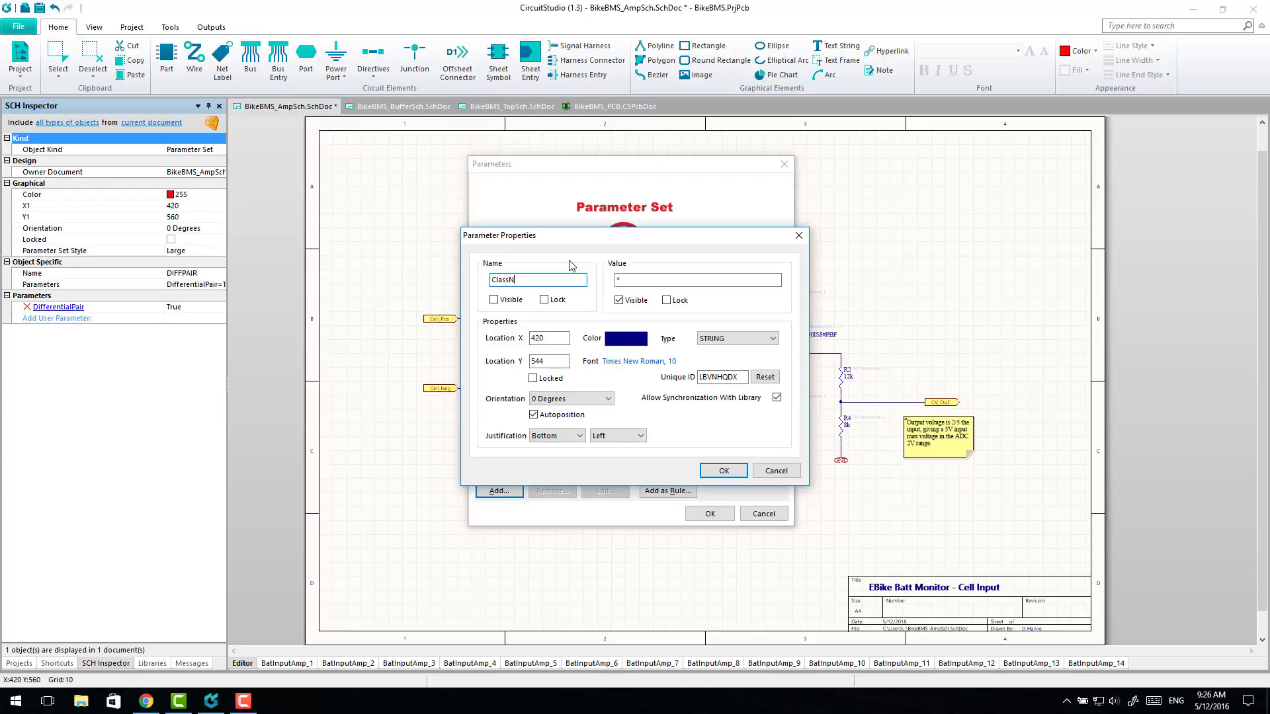
pyautogui.press('Tab')
pyautogui.click(628, 278)
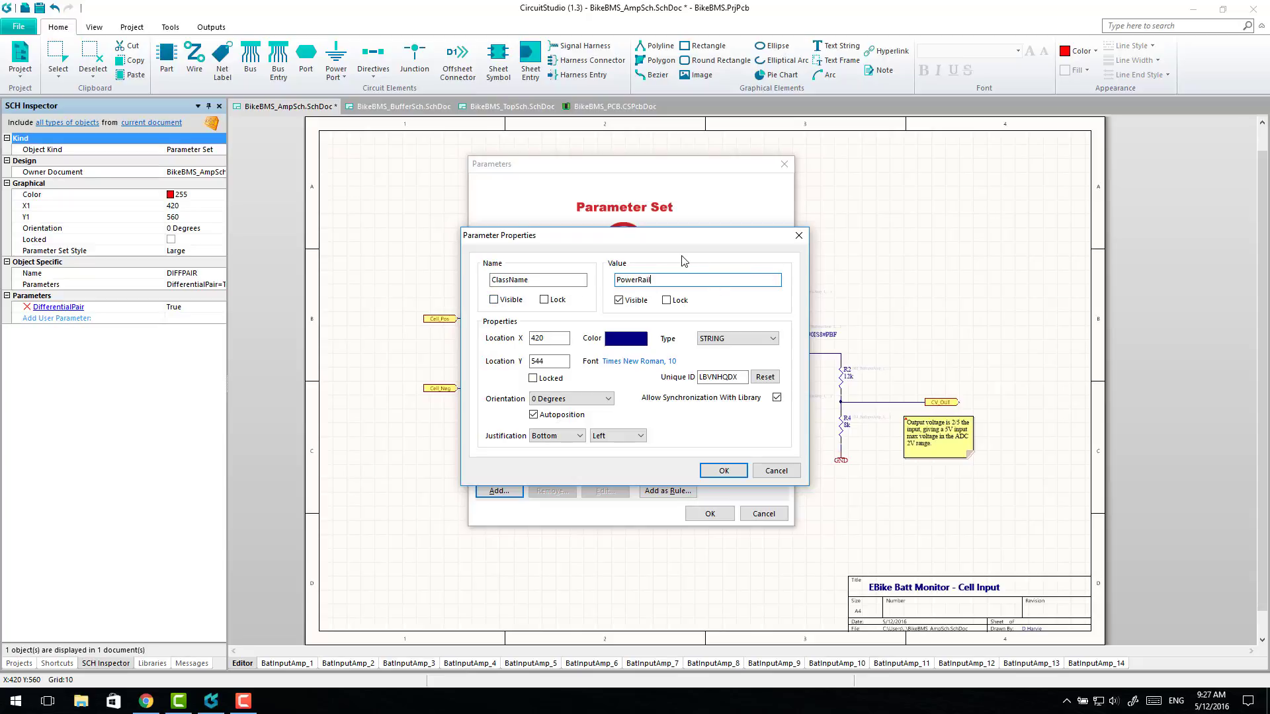
pyautogui.write('PowerRail')
pyautogui.click(723, 471)
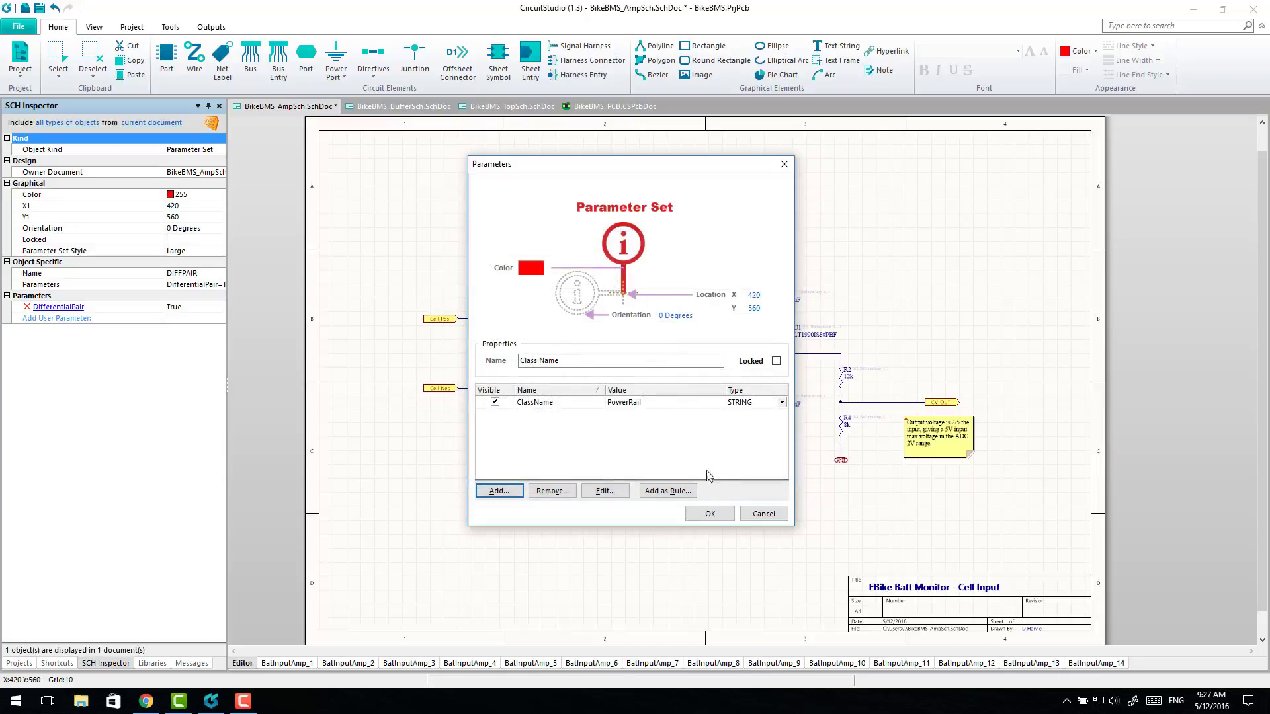
# Place two rotated Class Name PowerRail sets beside C1 and the -15 supply, then save.
pyautogui.click(710, 513)
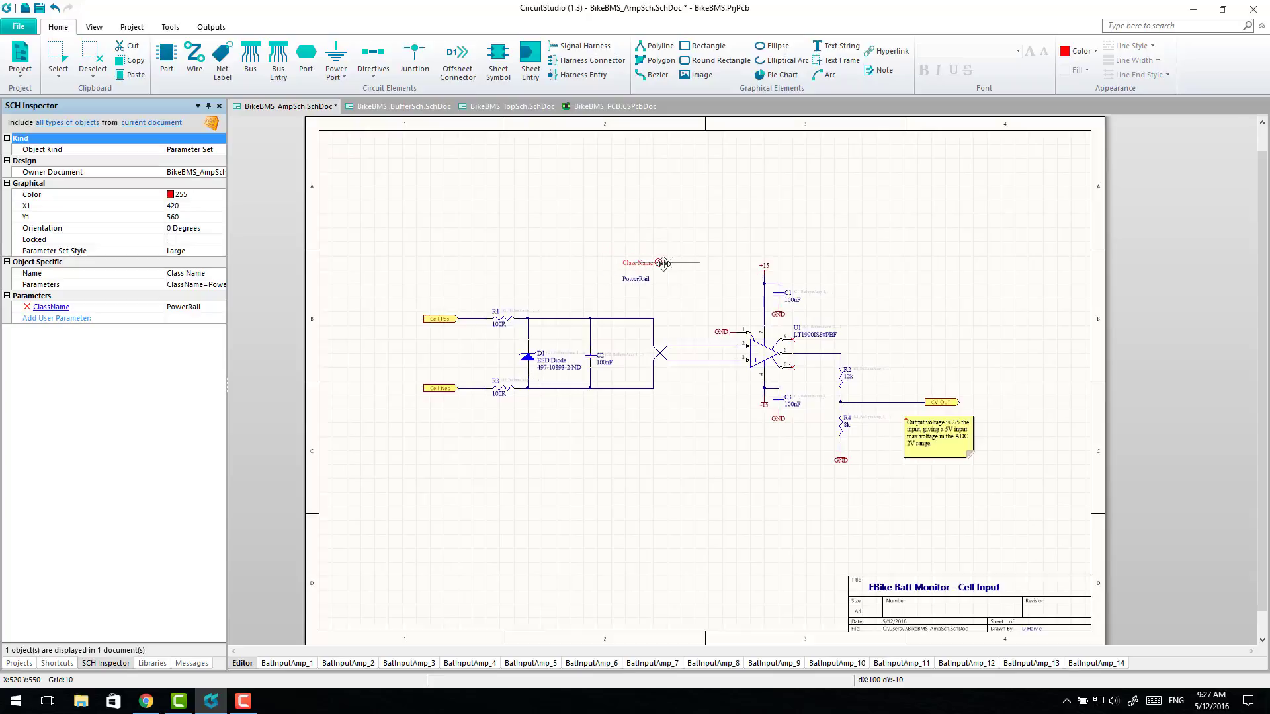
pyautogui.press('space')
pyautogui.press('space')
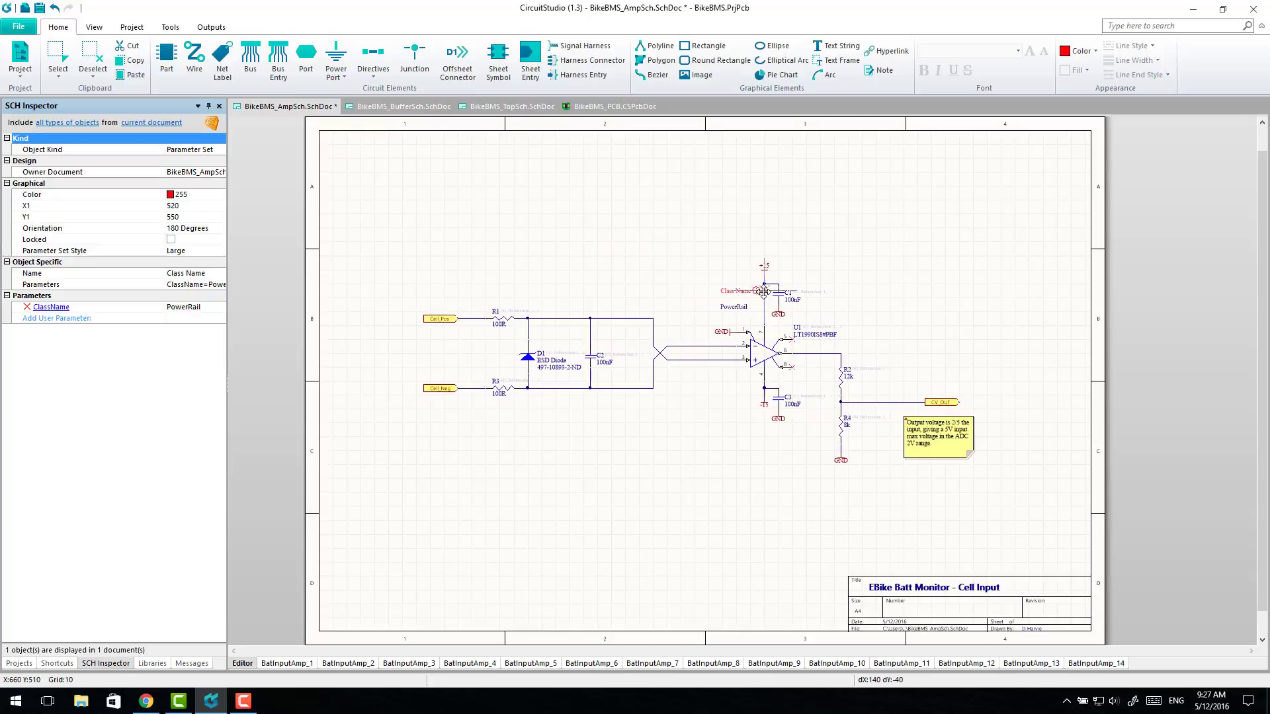
pyautogui.click(764, 290)
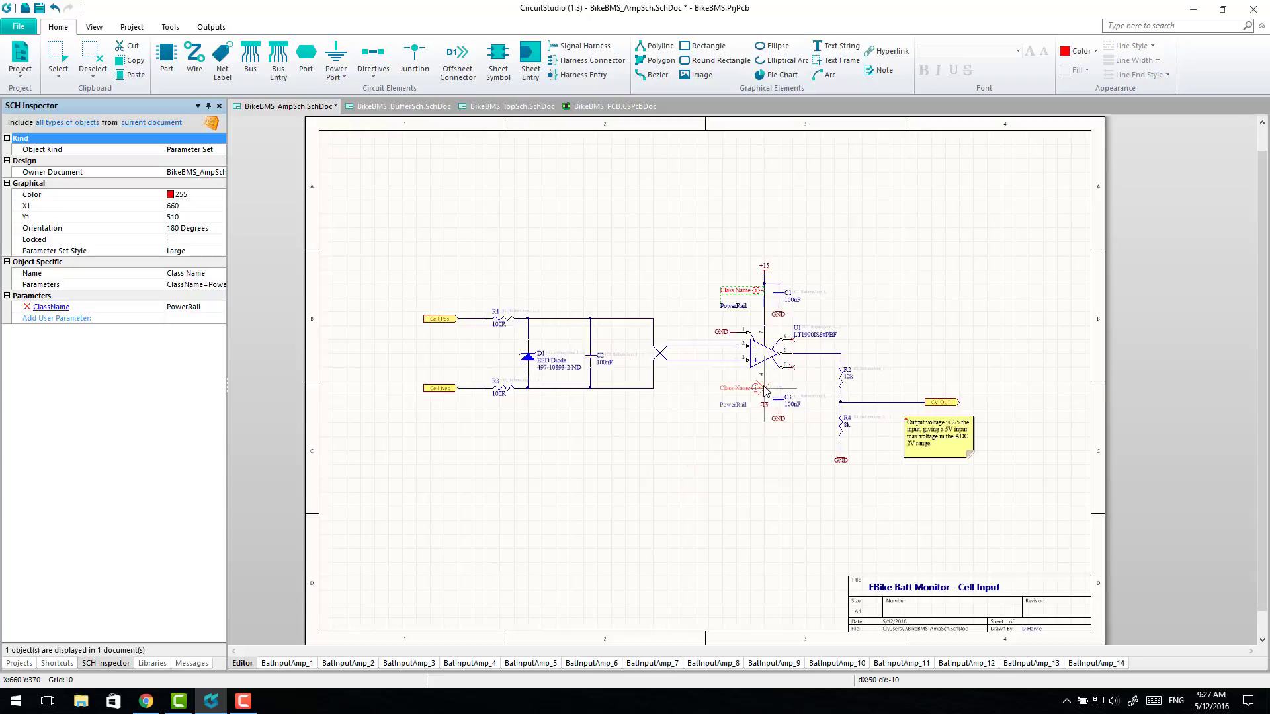
pyautogui.click(763, 390)
pyautogui.press('Escape')
pyautogui.keyDown('ctrl'); pyautogui.scroll(1, 779, 295); pyautogui.keyUp('ctrl')
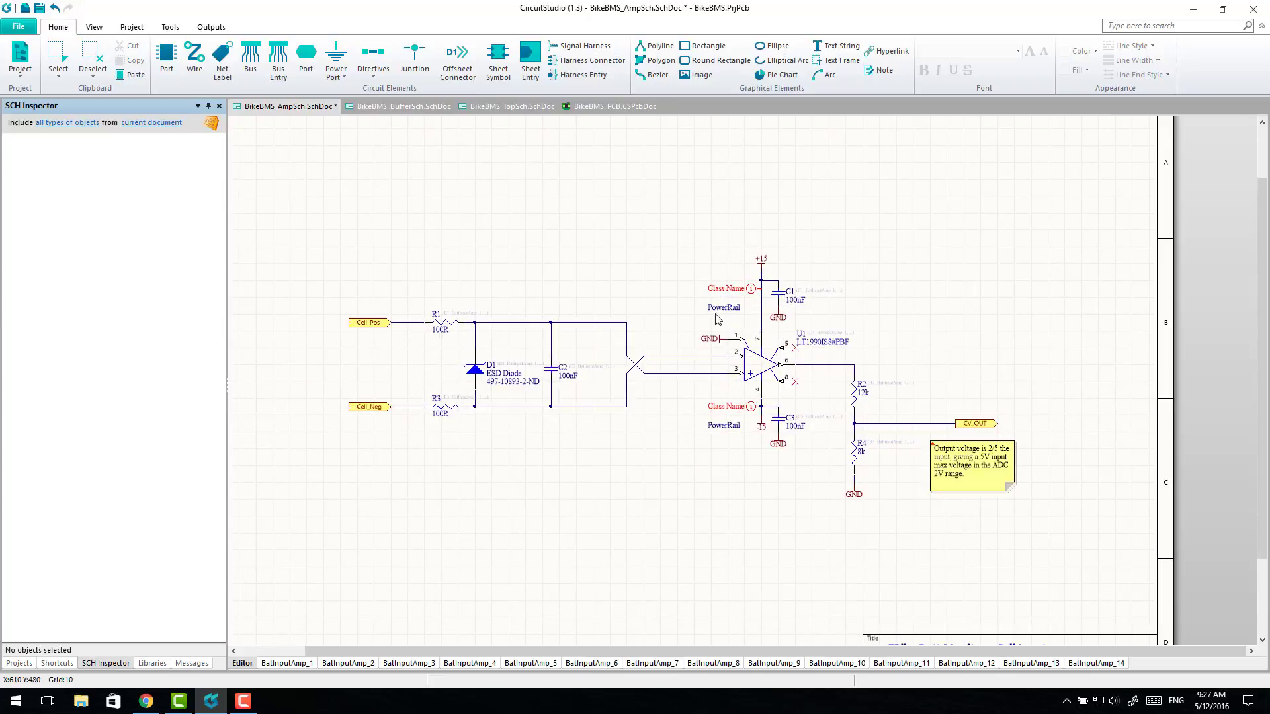
pyautogui.hotkey('ctrl', 's')
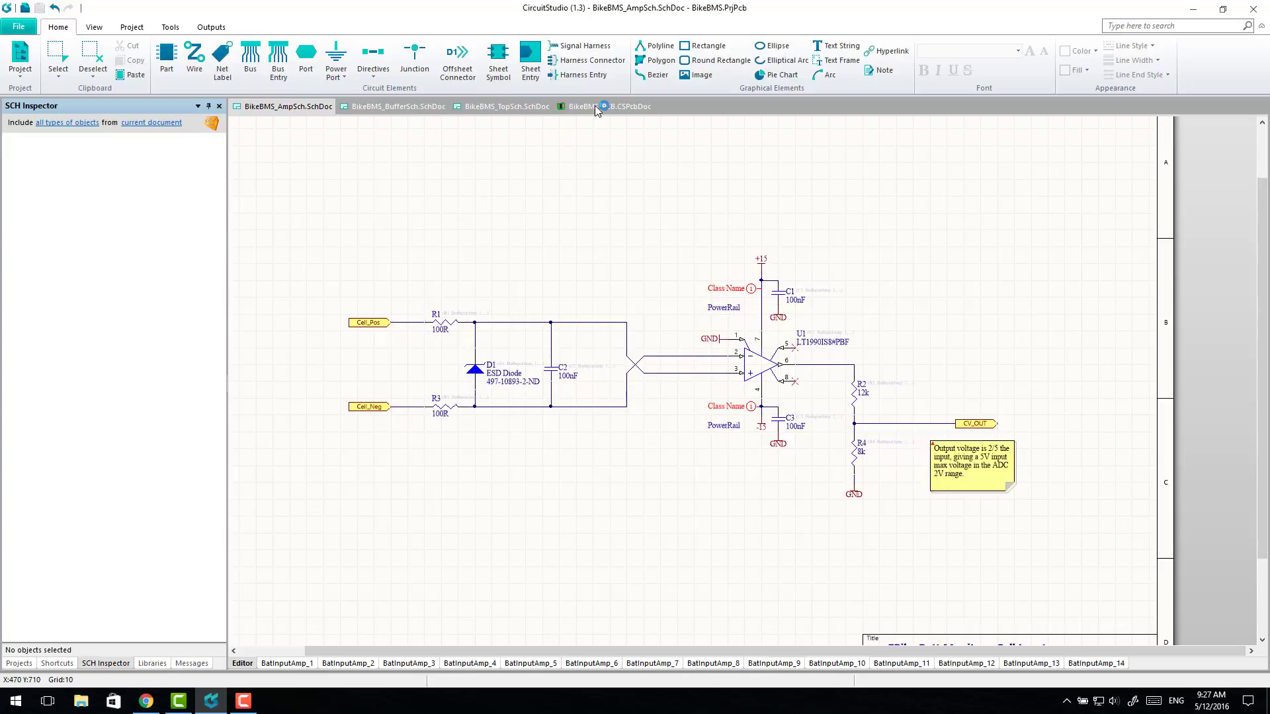
# Import the BikeBMS.PrjPcb schematic changes into BikeBMS_PCB and execute the change order.
pyautogui.click(597, 108)
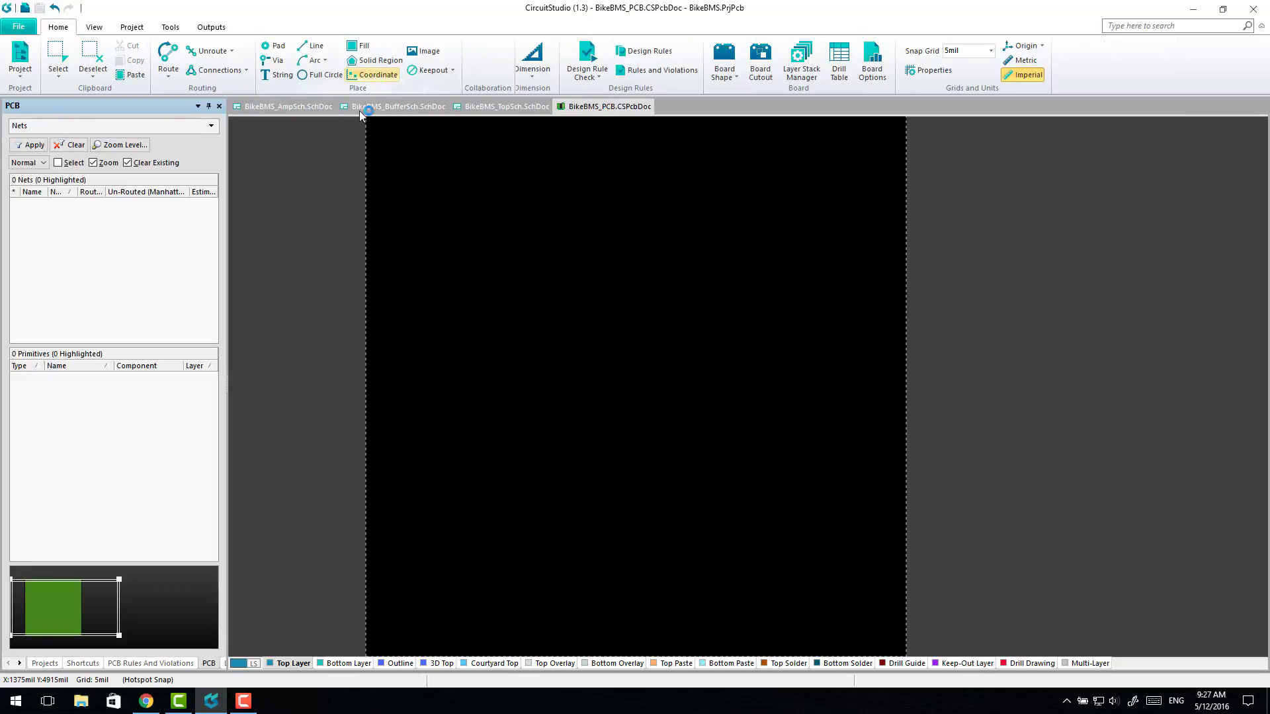
pyautogui.click(19, 61)
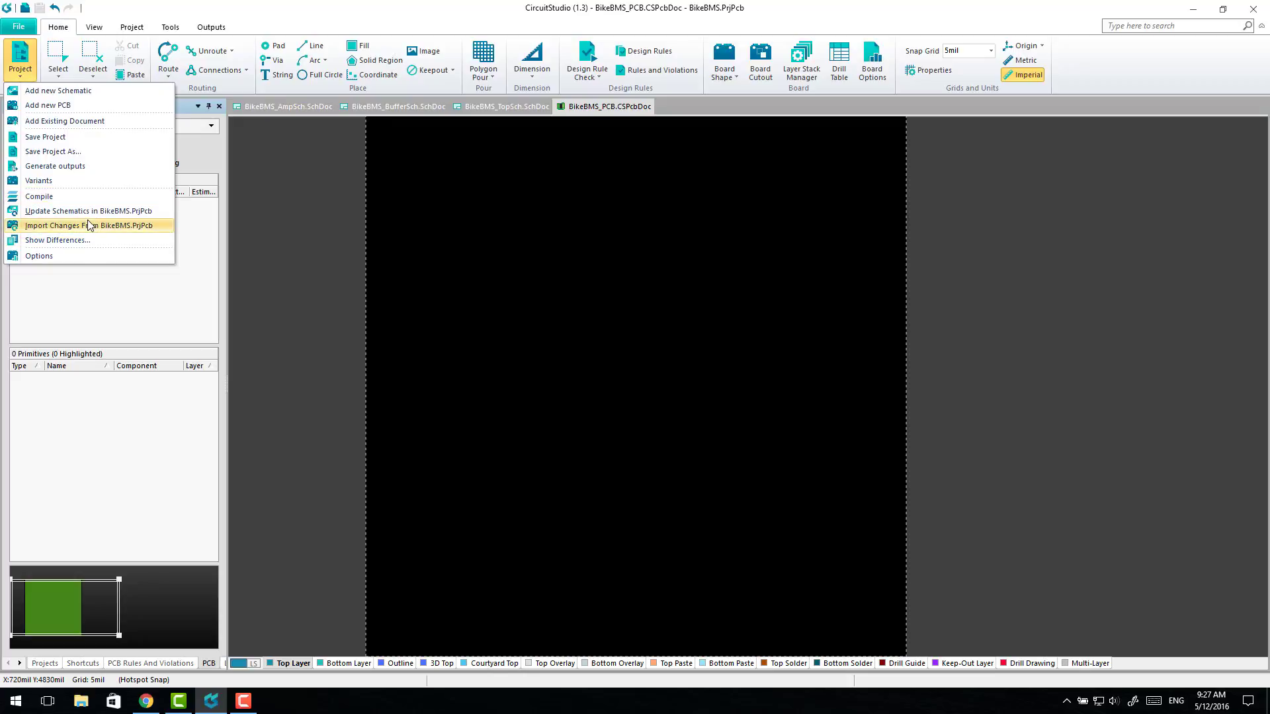
pyautogui.click(88, 225)
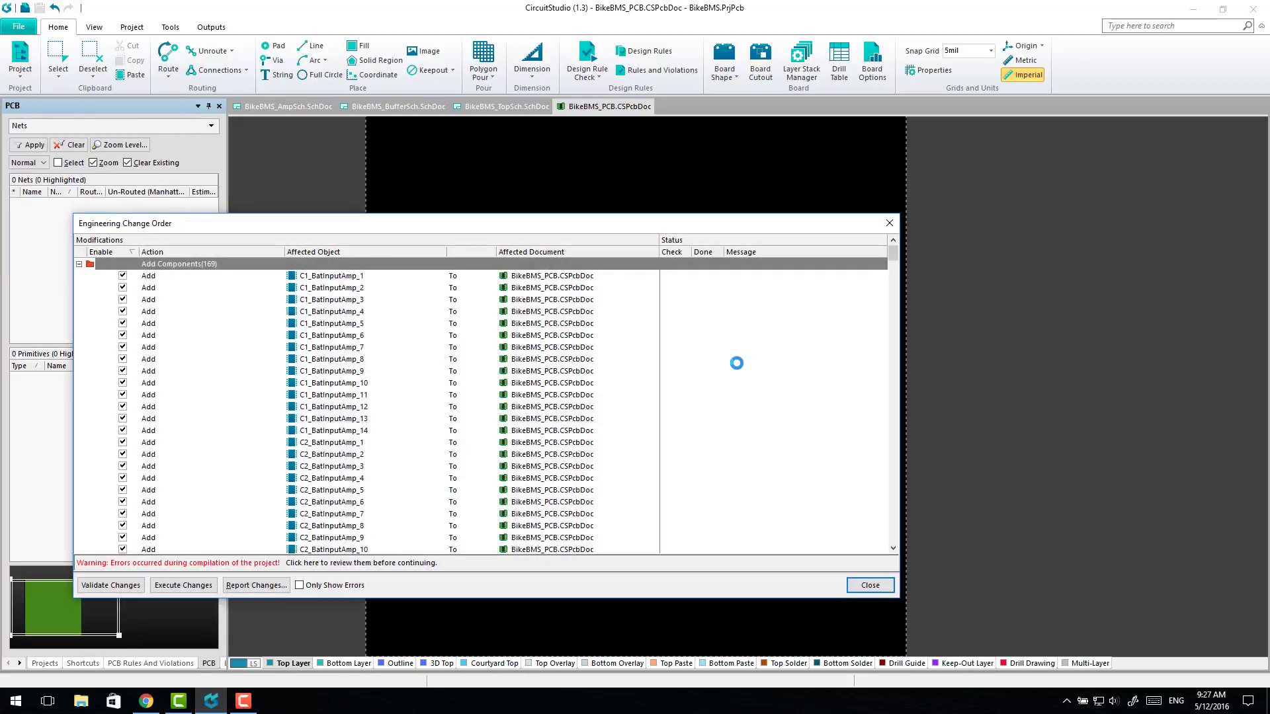
pyautogui.scroll(-4, 595, 436)
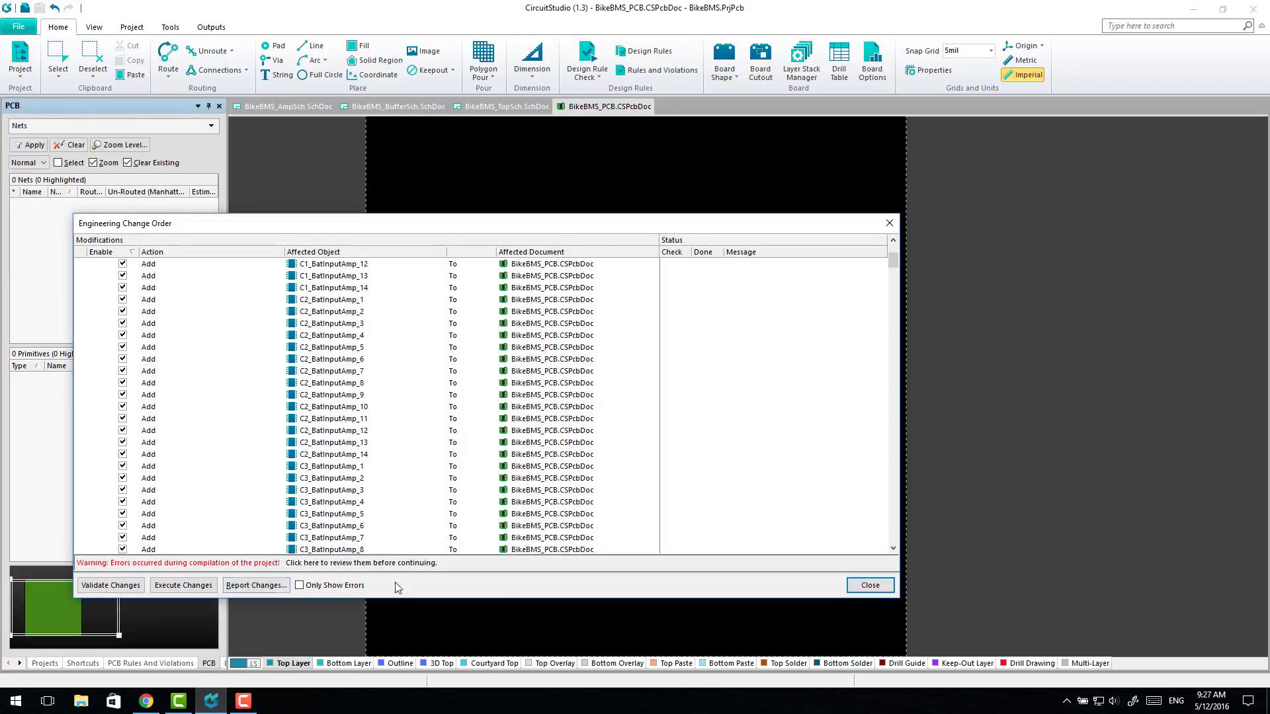
pyautogui.click(191, 585)
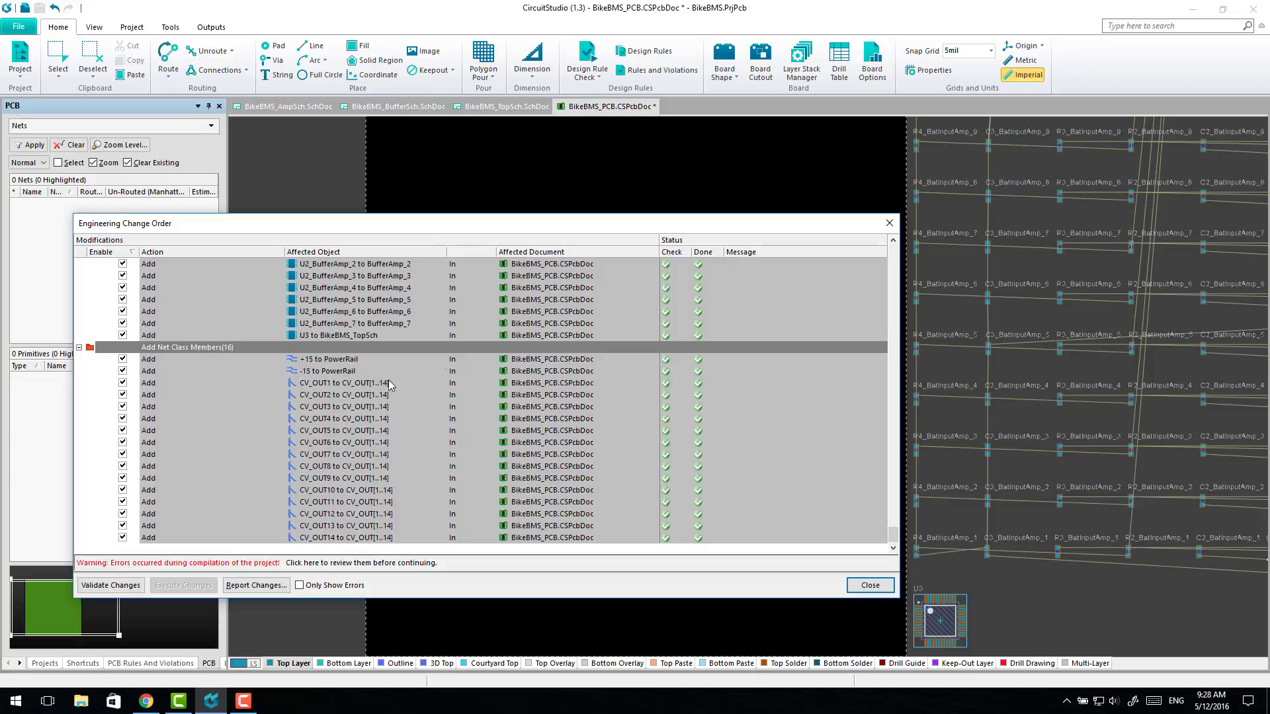
# Close the Engineering Change Order and review the 117 nets in the PCB panel's Nets list.
pyautogui.click(862, 586)
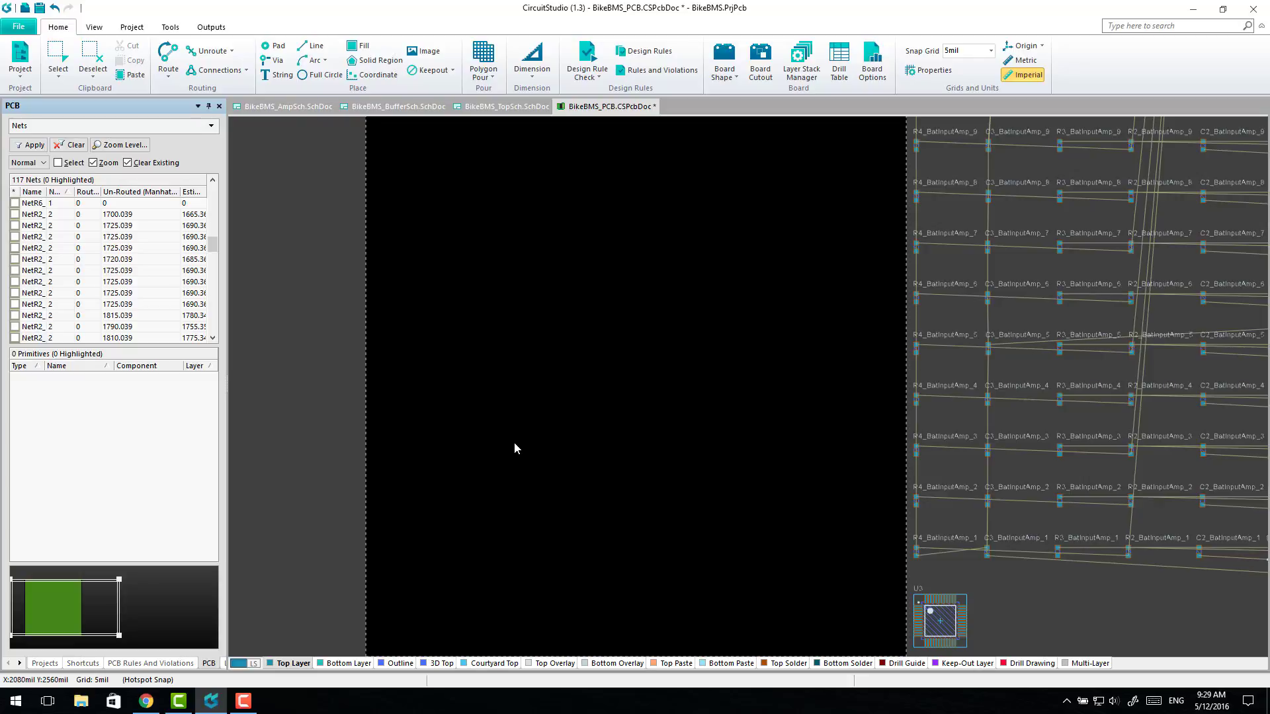
pyautogui.click(163, 125)
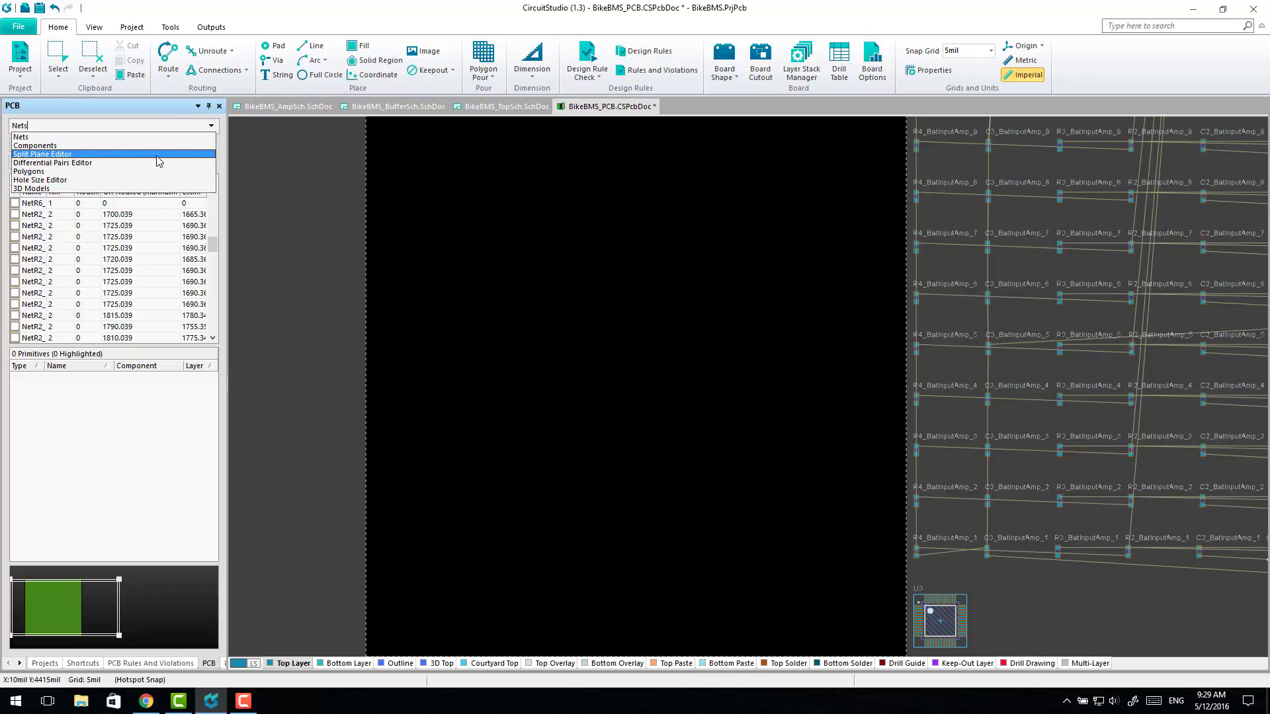
pyautogui.click(133, 27)
pyautogui.click(67, 27)
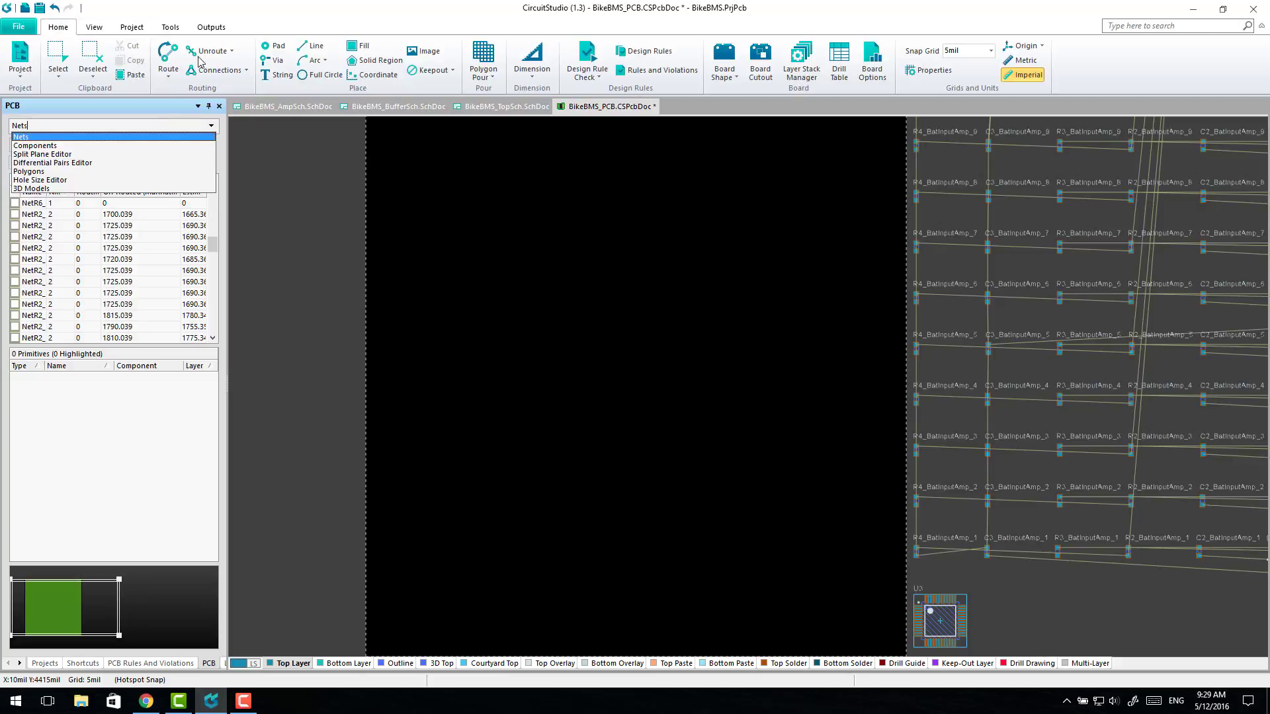
pyautogui.click(336, 224)
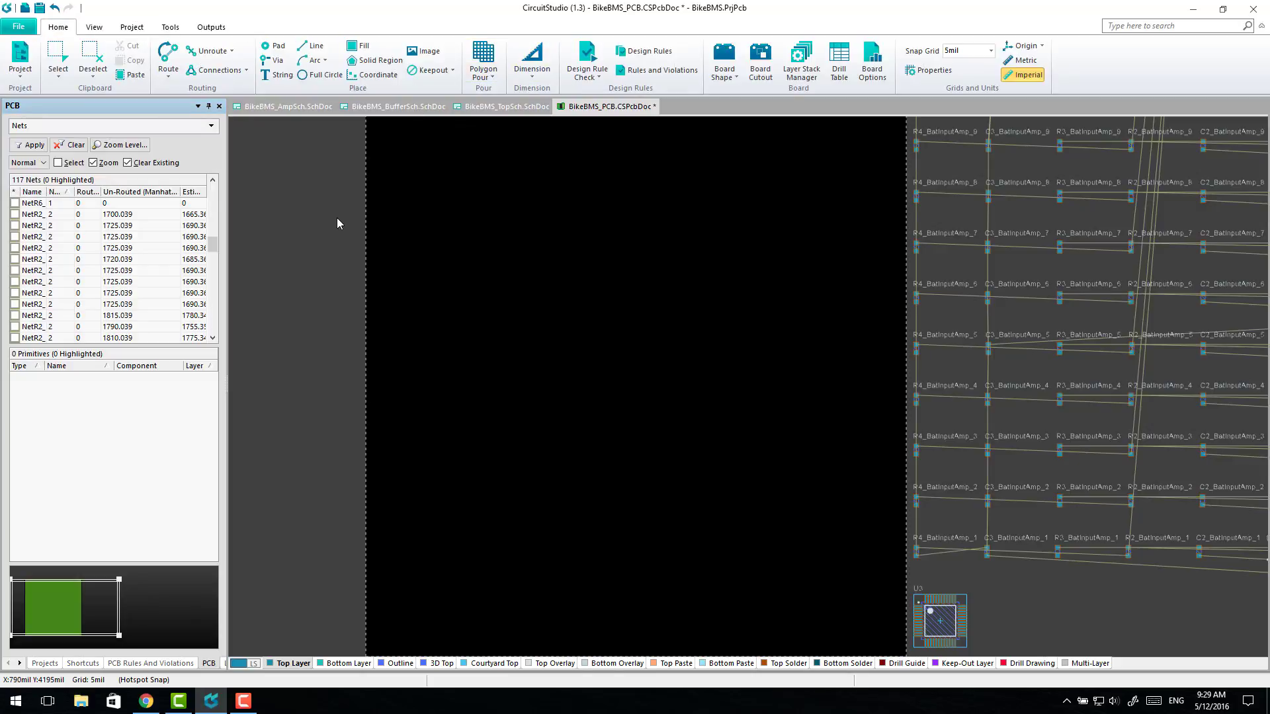
# Start a new Width constraint rule from the PCB design rules editor.
pyautogui.click(645, 51)
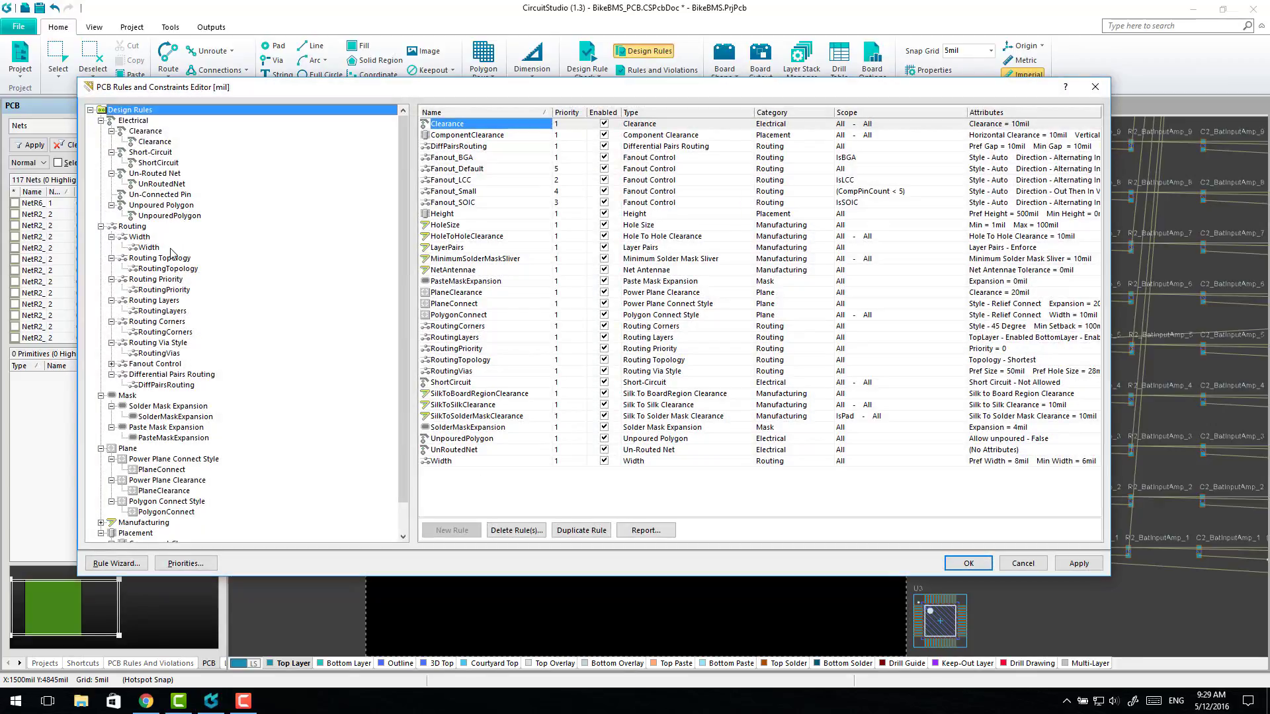
pyautogui.click(162, 246)
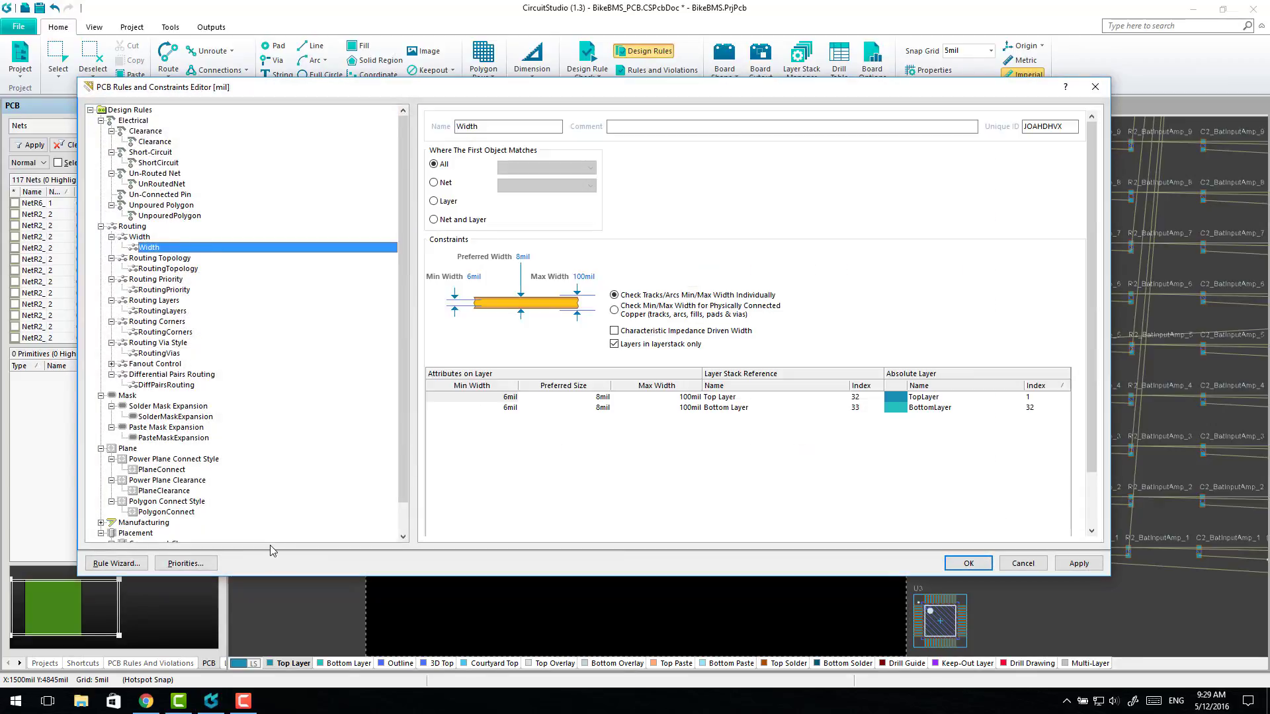
pyautogui.click(117, 564)
pyautogui.click(757, 507)
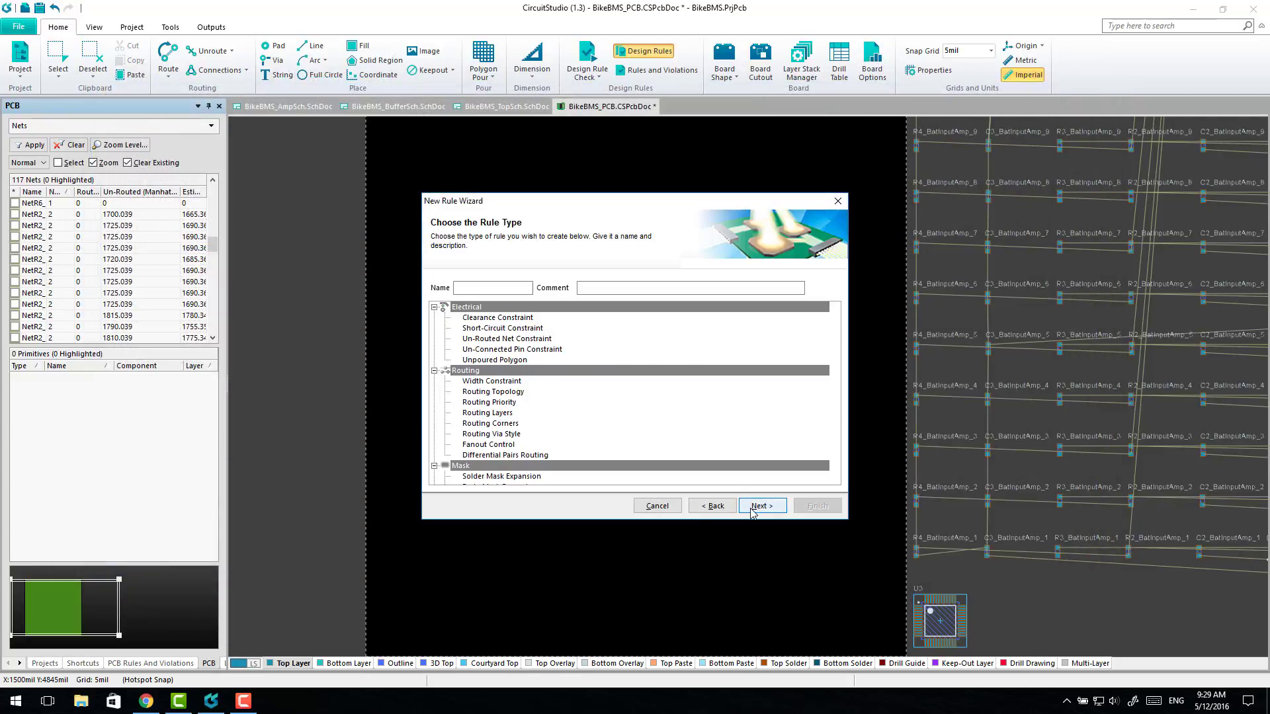
pyautogui.click(516, 382)
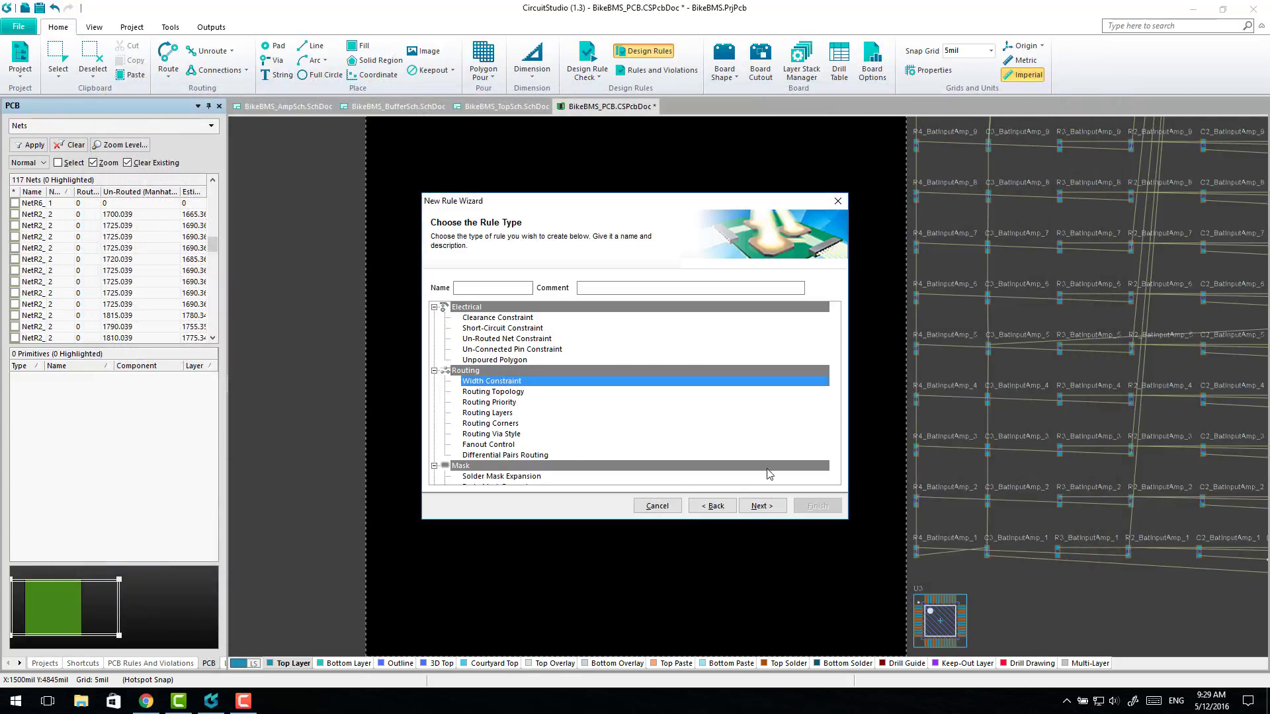
pyautogui.click(757, 506)
# Scope the new width rule to the PowerRail net class and finish the wizard.
pyautogui.click(530, 419)
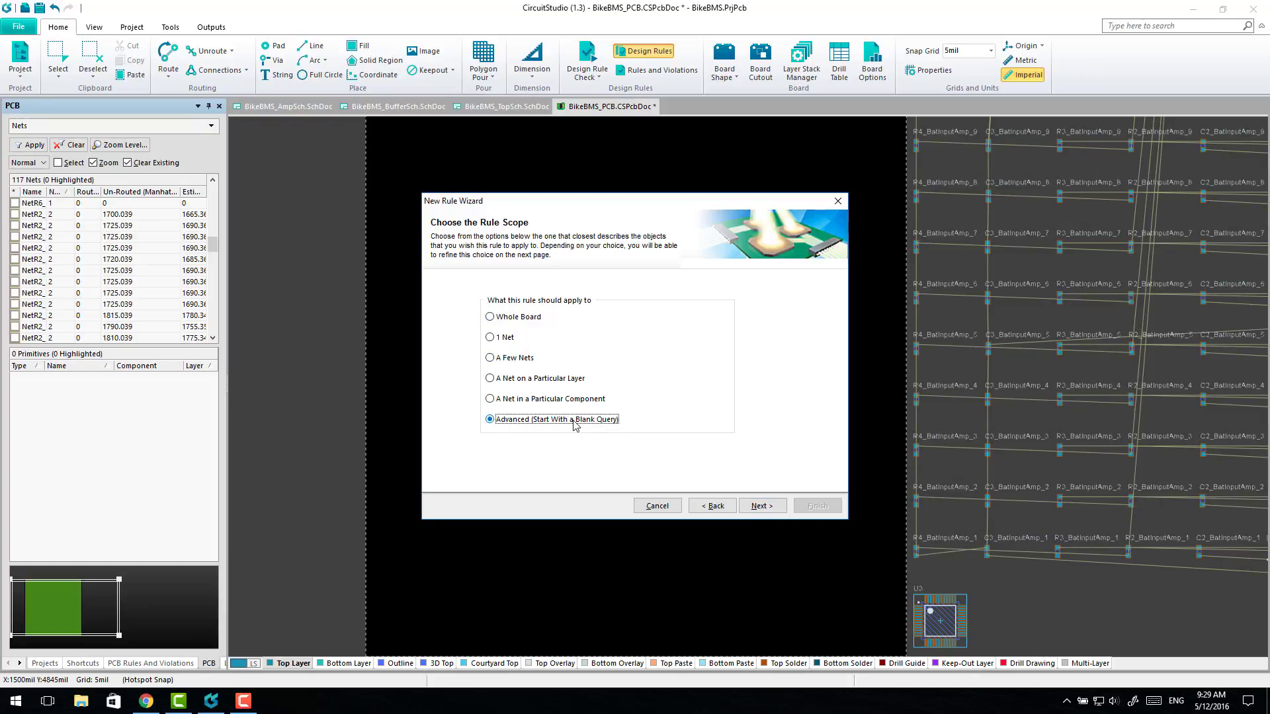
pyautogui.click(760, 506)
pyautogui.click(488, 313)
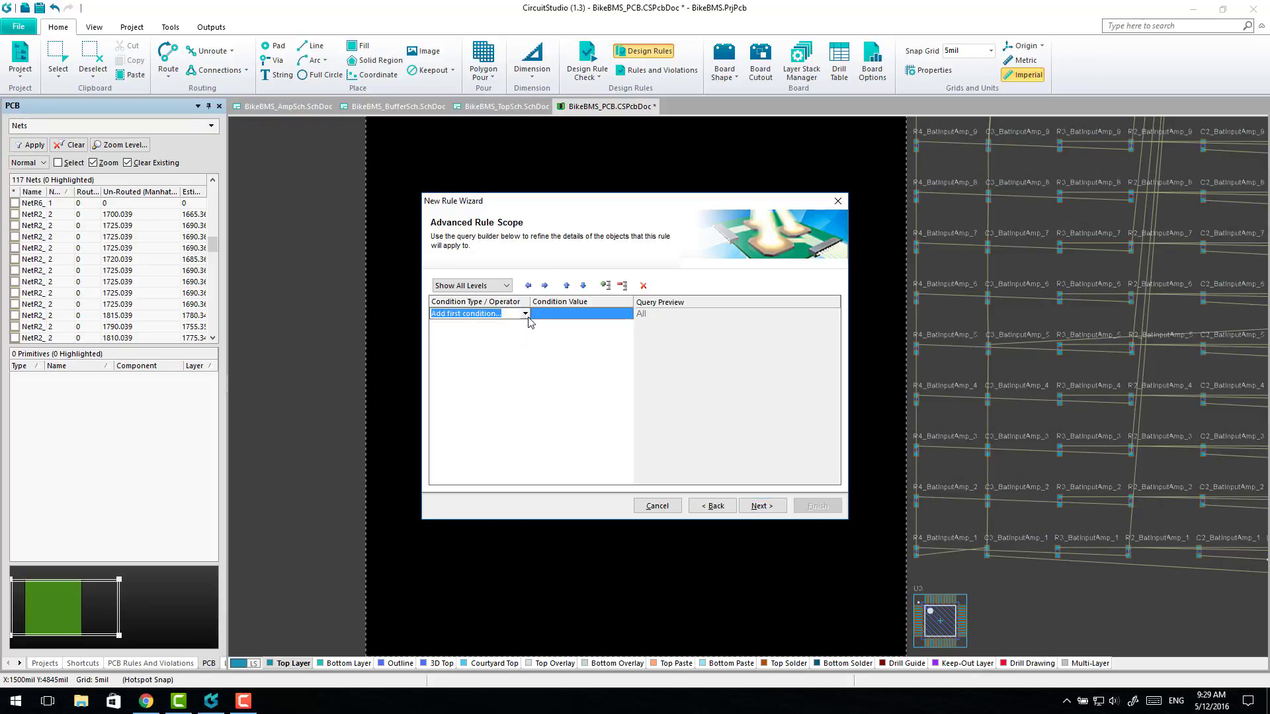
pyautogui.click(525, 314)
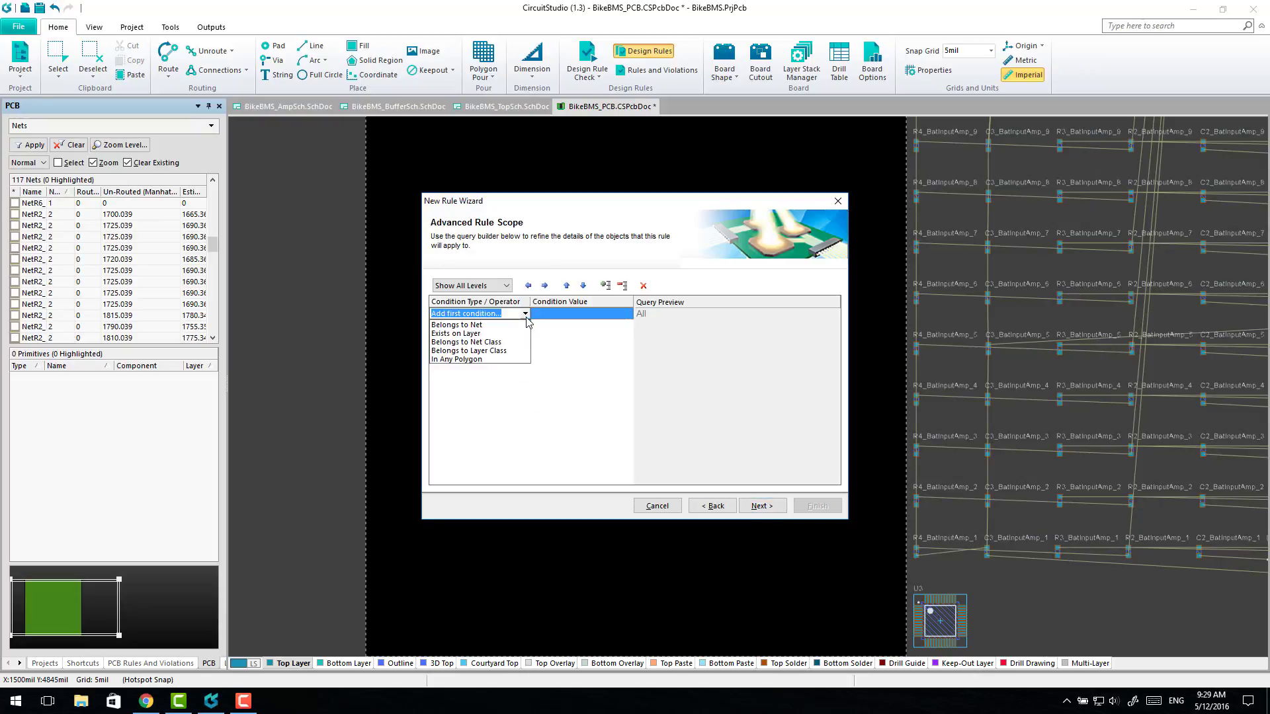
pyautogui.click(493, 342)
pyautogui.click(592, 313)
pyautogui.click(627, 313)
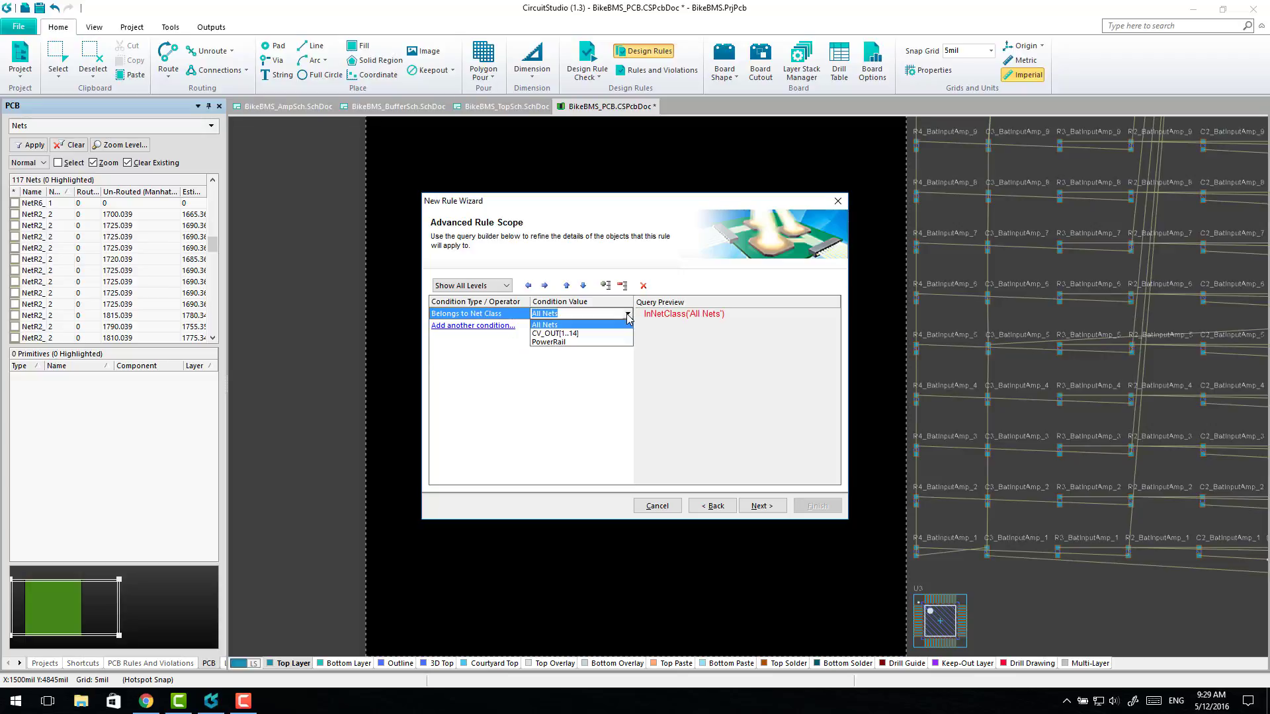
pyautogui.click(549, 341)
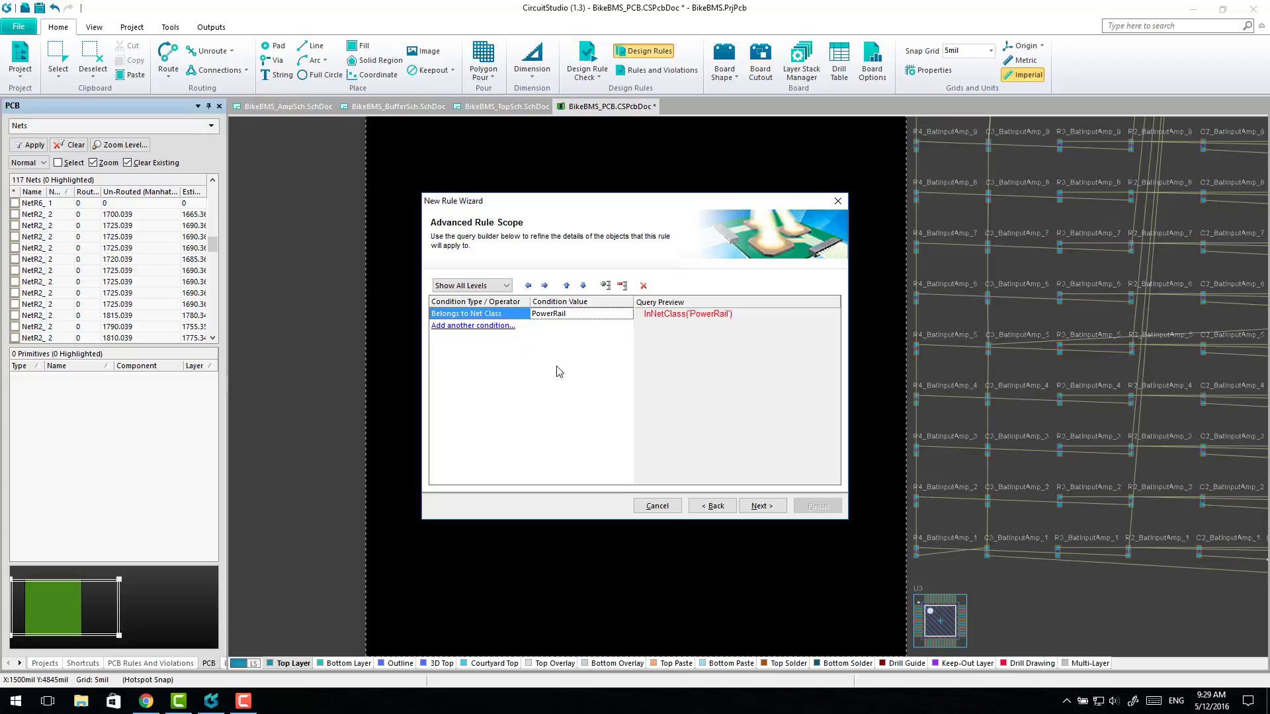
pyautogui.click(769, 510)
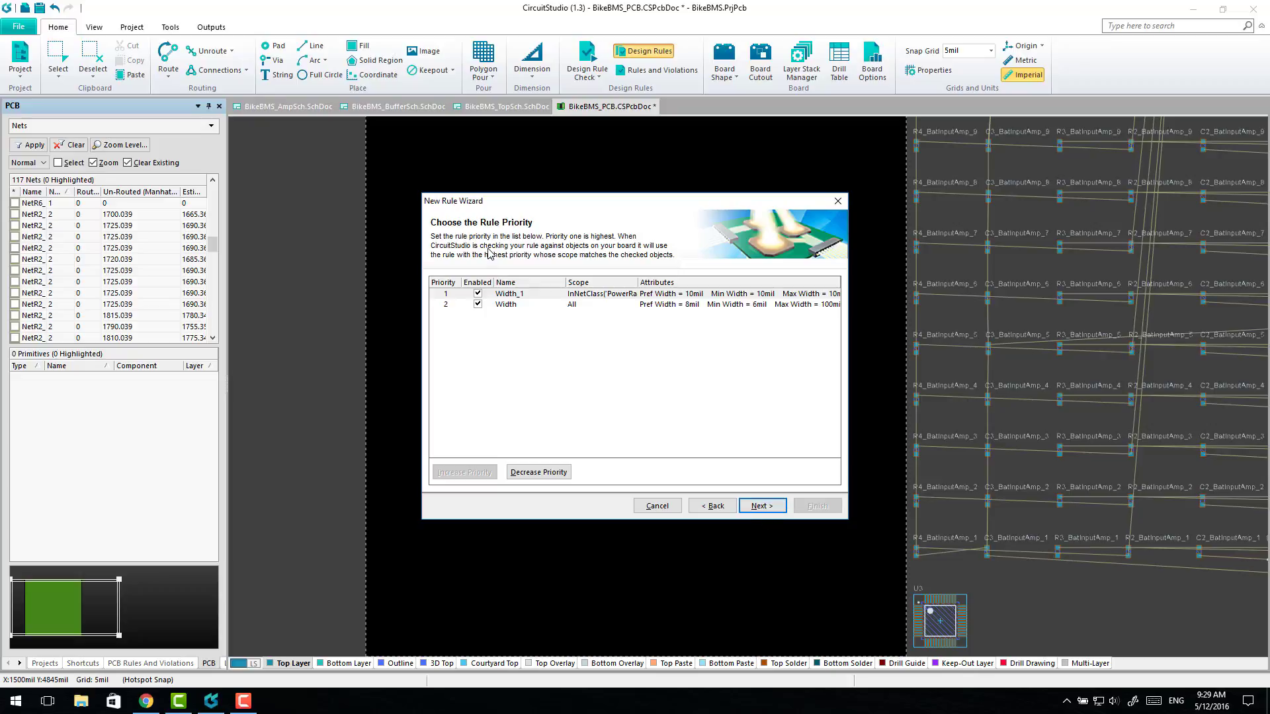
pyautogui.click(768, 508)
pyautogui.click(812, 506)
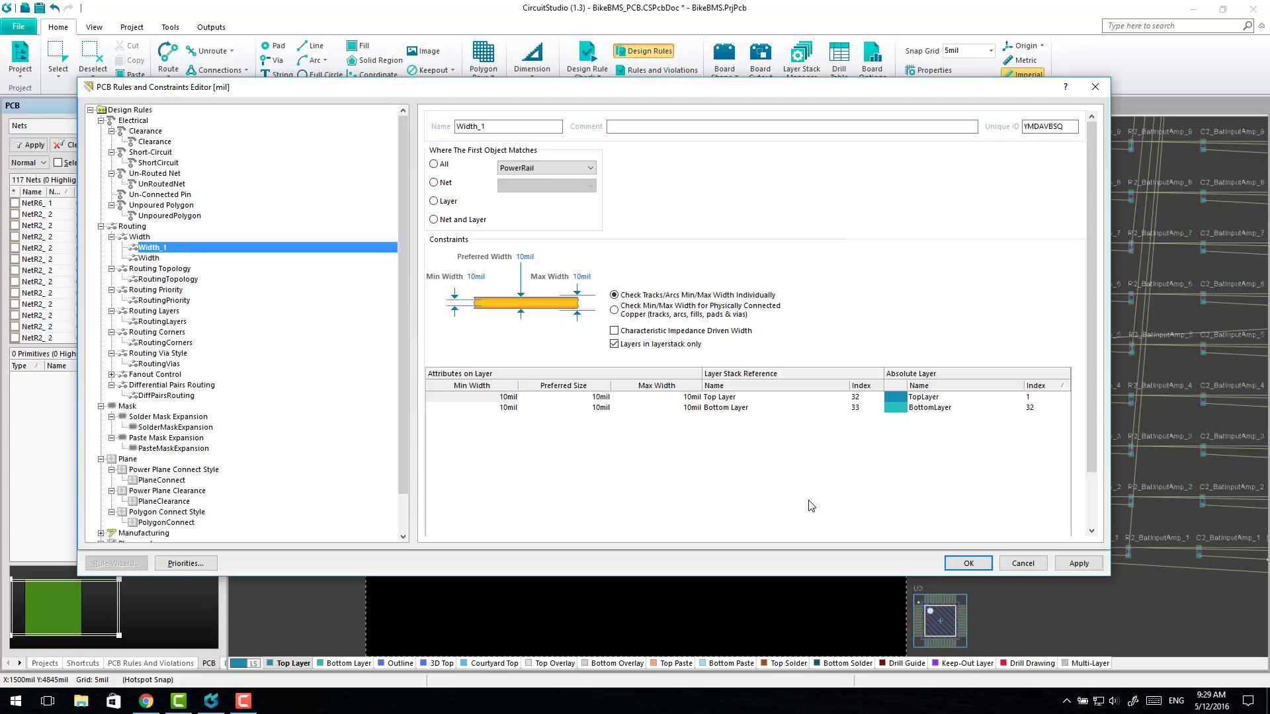
# Rename the rule PowerRailWidth and set Top Layer min, preferred and max widths to 20mil.
pyautogui.doubleClick(540, 125)
pyautogui.write('PowerRail')
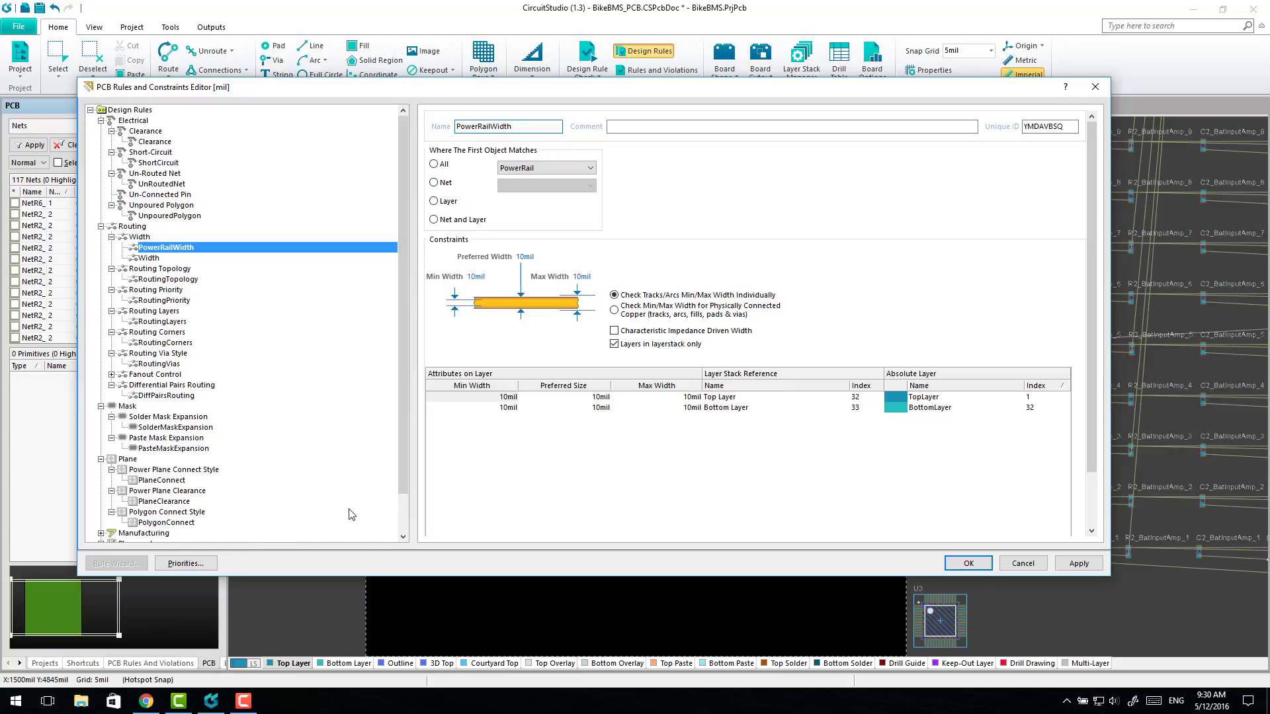
pyautogui.click(507, 398)
pyautogui.write('20')
pyautogui.press('Tab')
pyautogui.write('20')
pyautogui.press('Tab')
pyautogui.write('20')
pyautogui.press('Tab')
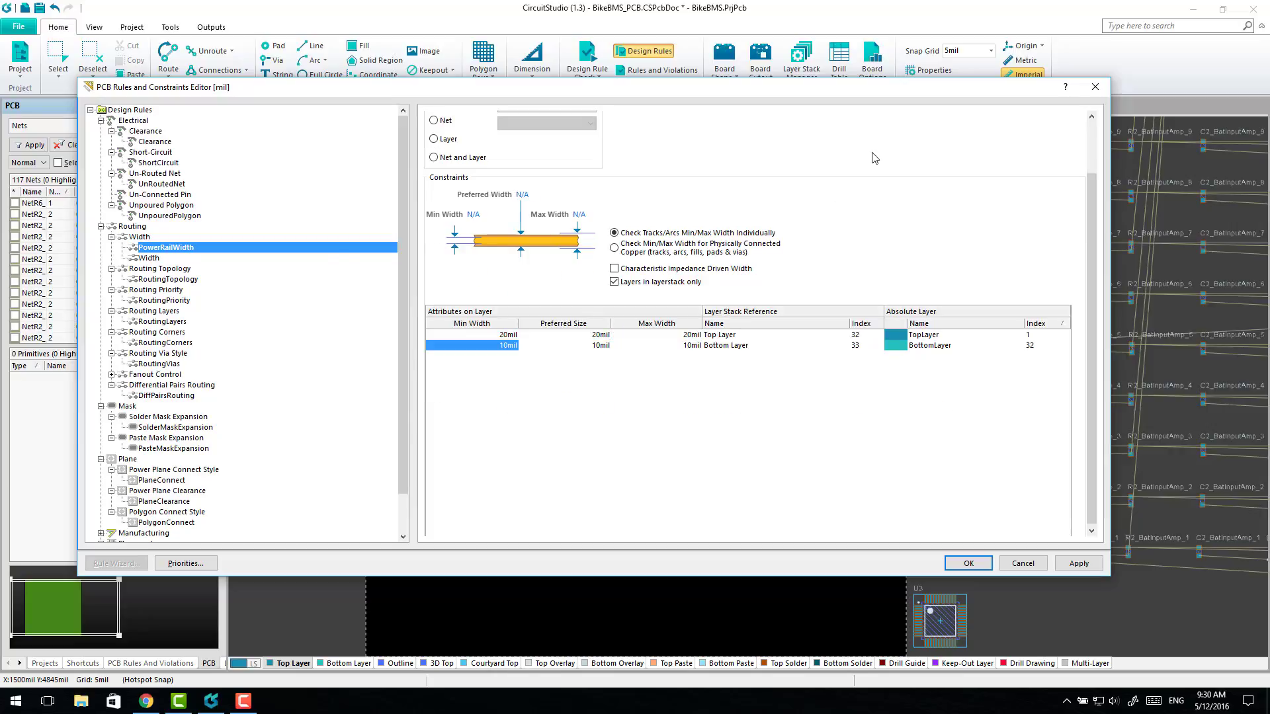
pyautogui.click(1078, 563)
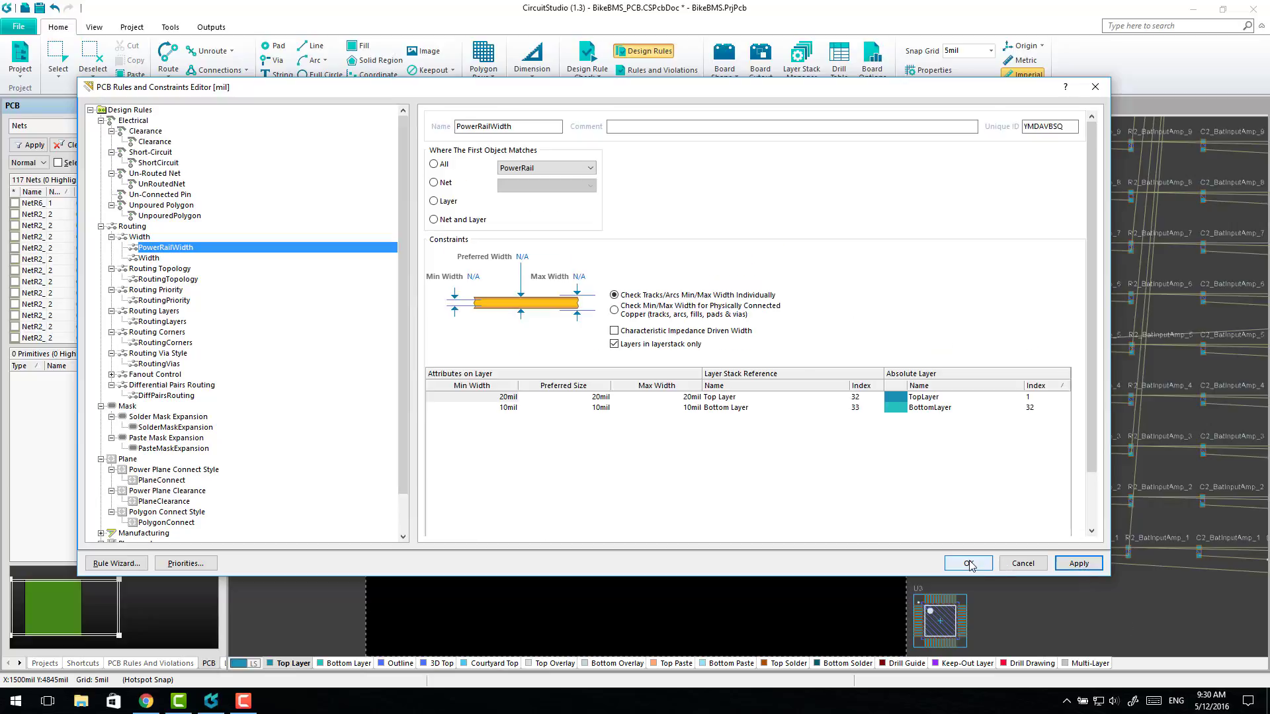
# Close the rules editor and zoom in on U1_BatInputAmp_1 on the PCB.
pyautogui.click(969, 563)
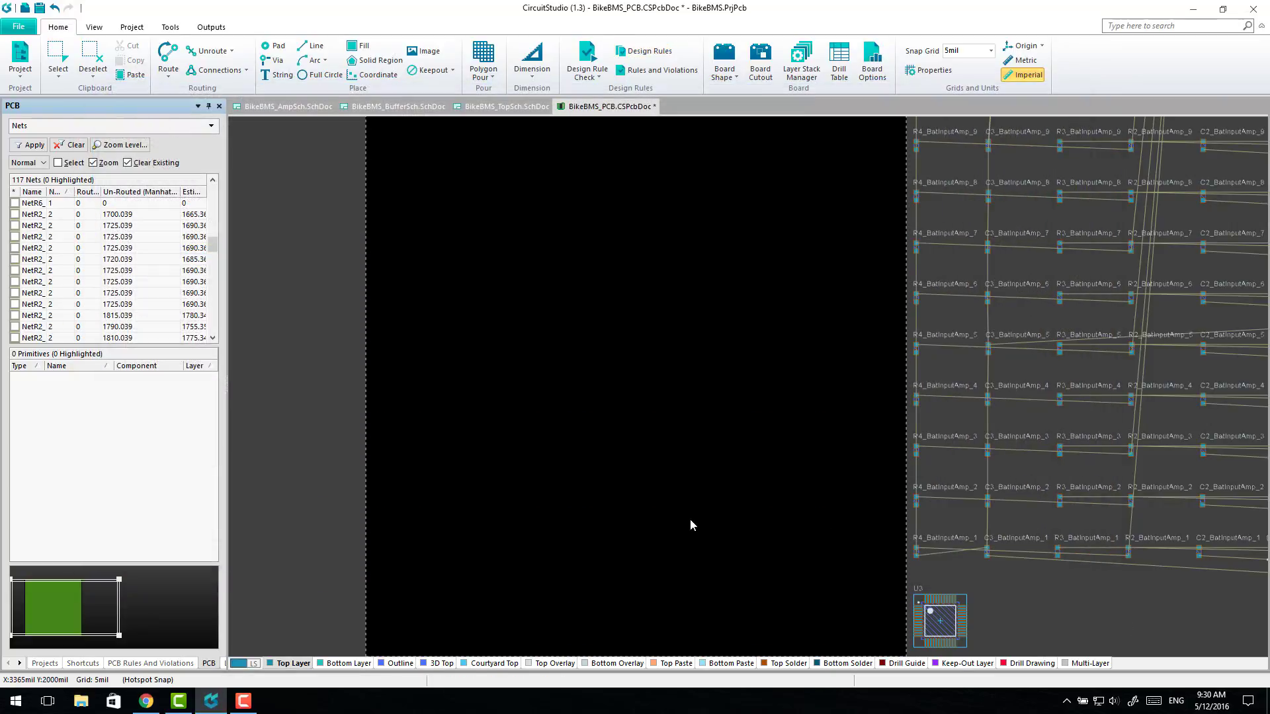
pyautogui.keyDown('ctrl'); pyautogui.scroll(-2, 689, 519); pyautogui.keyUp('ctrl')
pyautogui.keyDown('ctrl'); pyautogui.scroll(3, 1057, 530); pyautogui.keyUp('ctrl')
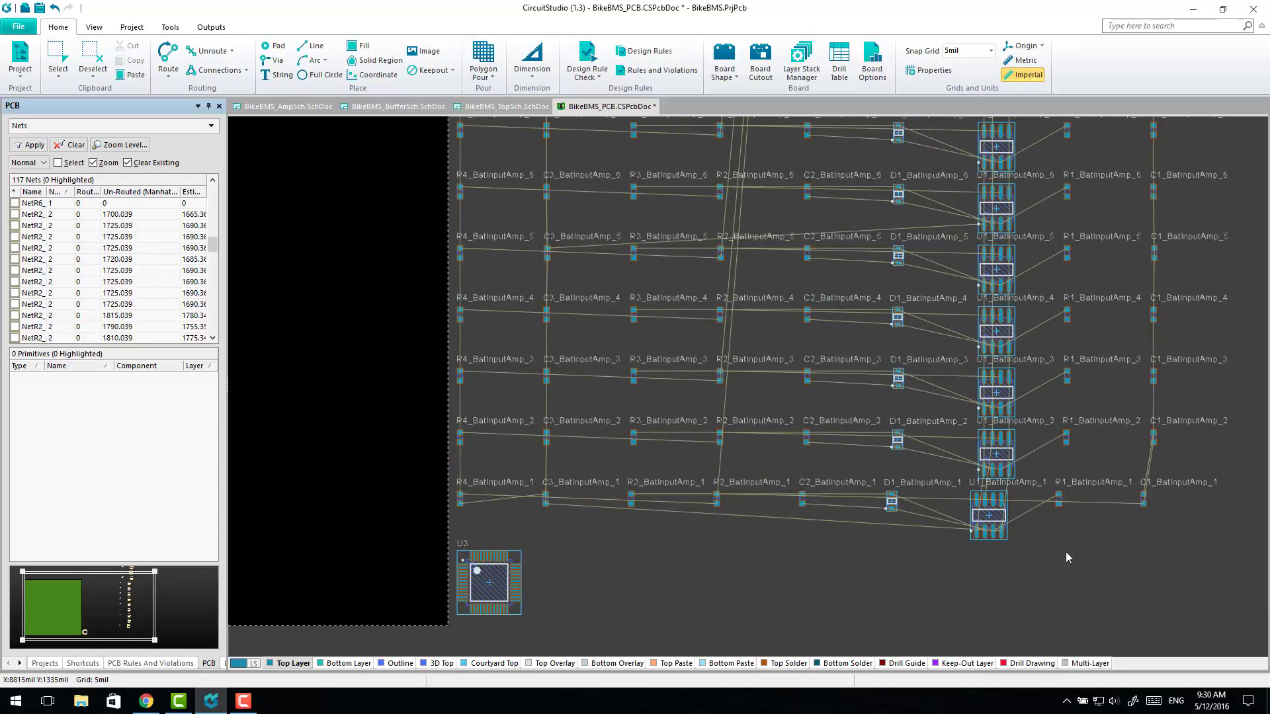
pyautogui.keyDown('ctrl'); pyautogui.scroll(5, 1058, 531); pyautogui.keyUp('ctrl')
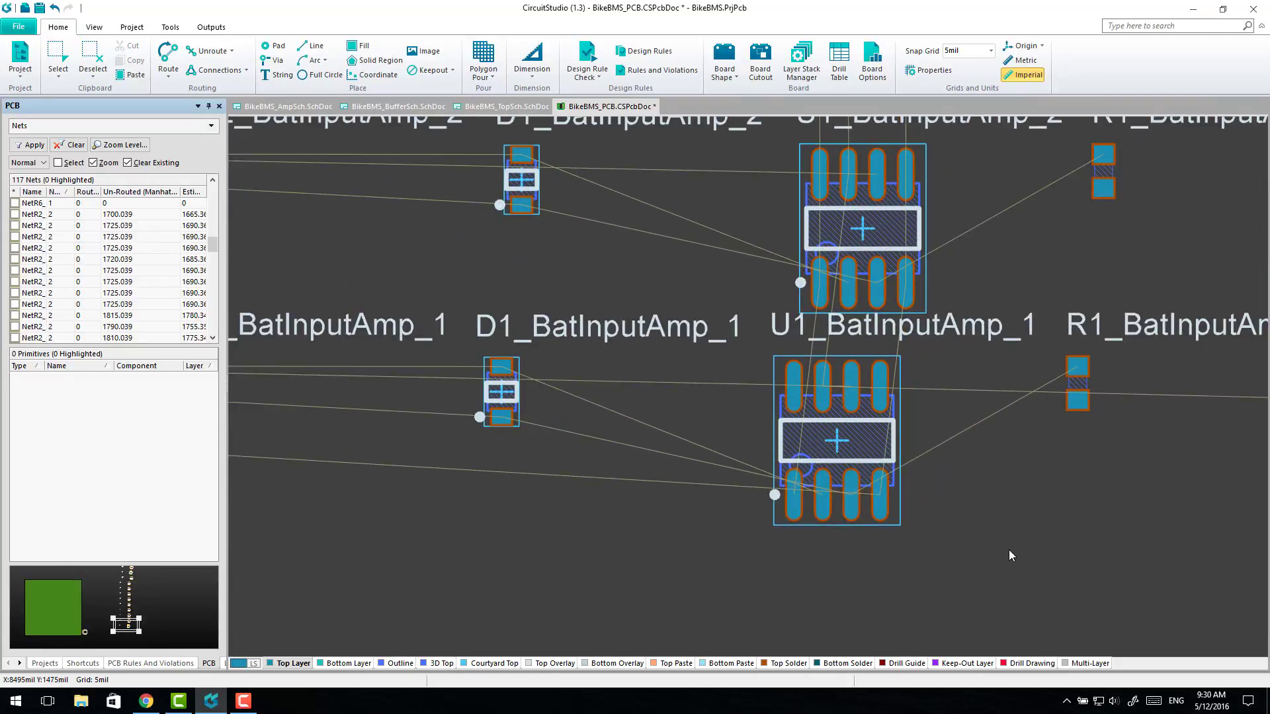
pyautogui.keyDown('ctrl'); pyautogui.scroll(3, 1009, 550); pyautogui.keyUp('ctrl')
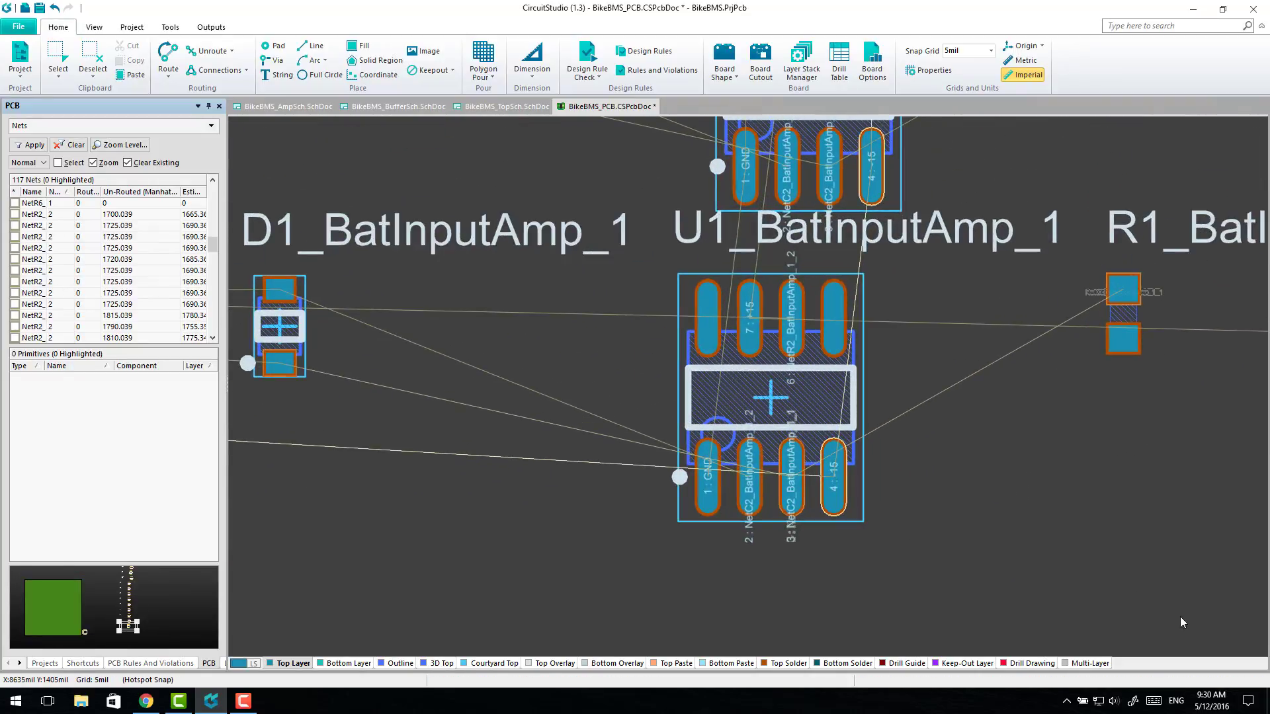
# Route short tracks down from U1 pads 3 and 4, the pad 4 track 20mil wide.
pyautogui.click(168, 56)
pyautogui.click(791, 486)
pyautogui.click(790, 622)
pyautogui.press('Escape')
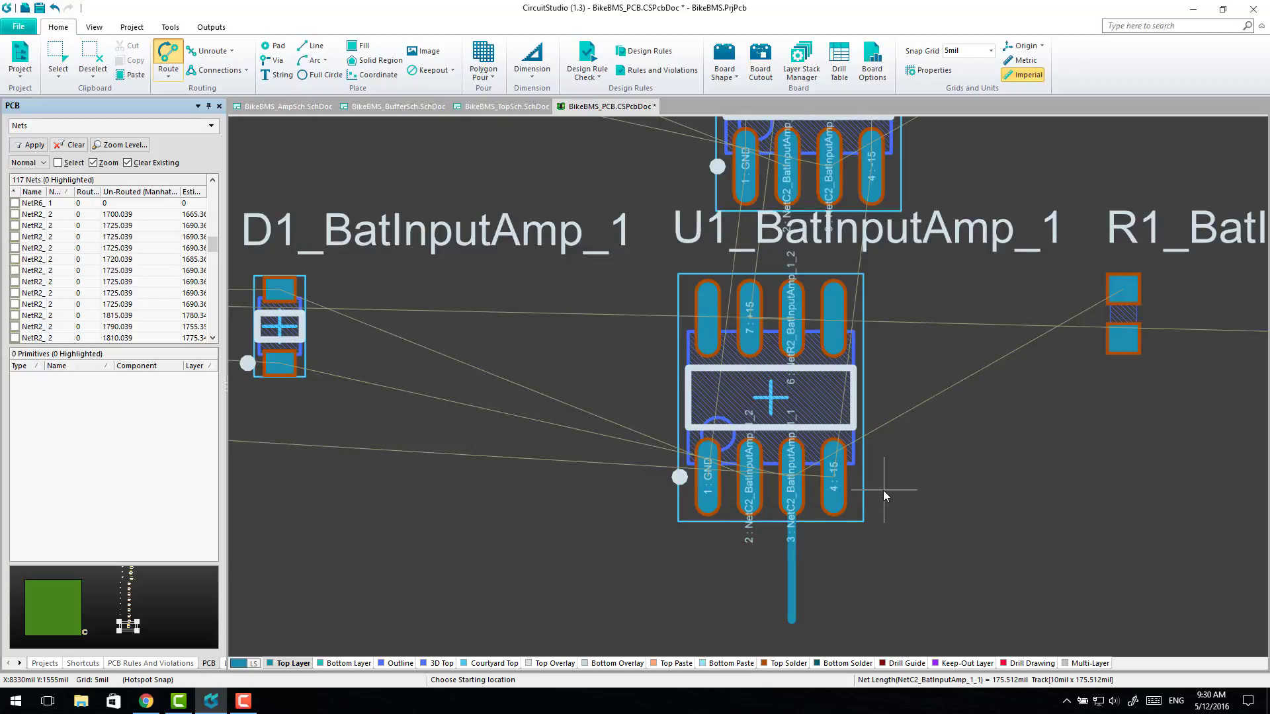
pyautogui.click(832, 485)
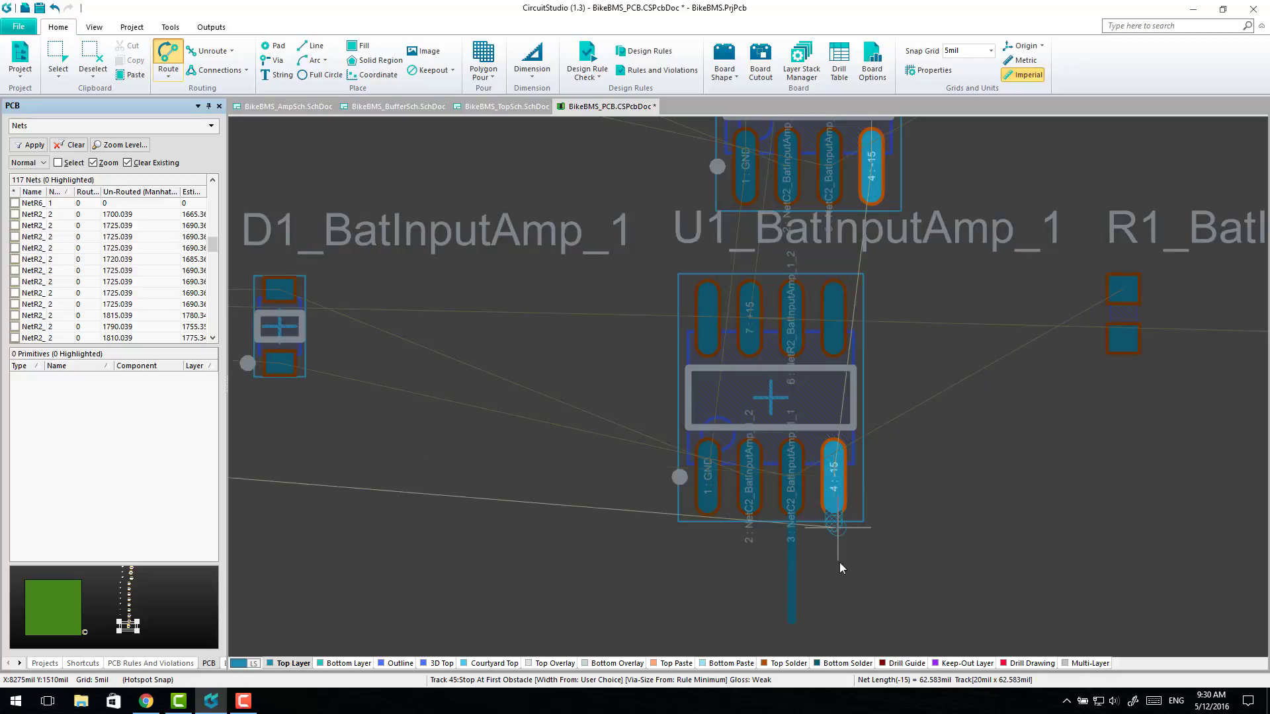
pyautogui.click(831, 625)
pyautogui.press('Escape')
pyautogui.press('Escape')
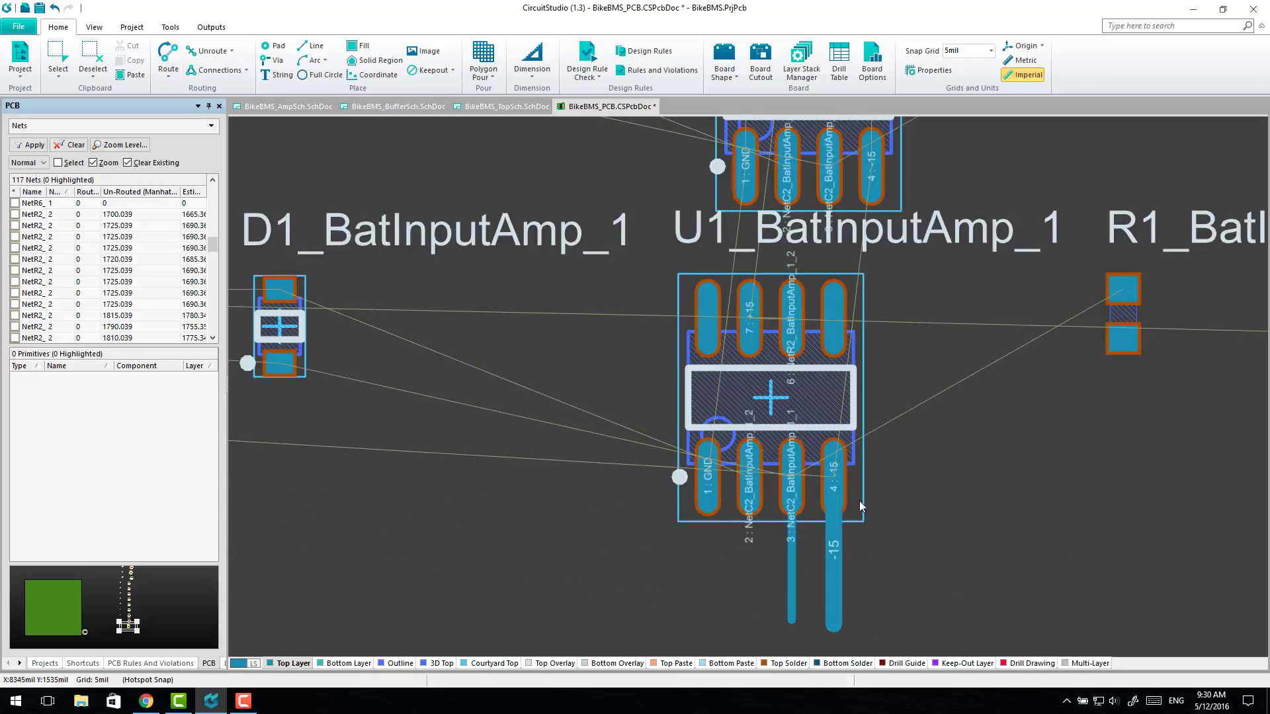
# Zoom back out over the board and return to the BikeBMS_AmpSch schematic.
pyautogui.keyDown('ctrl'); pyautogui.scroll(-4, 943, 510); pyautogui.keyUp('ctrl')
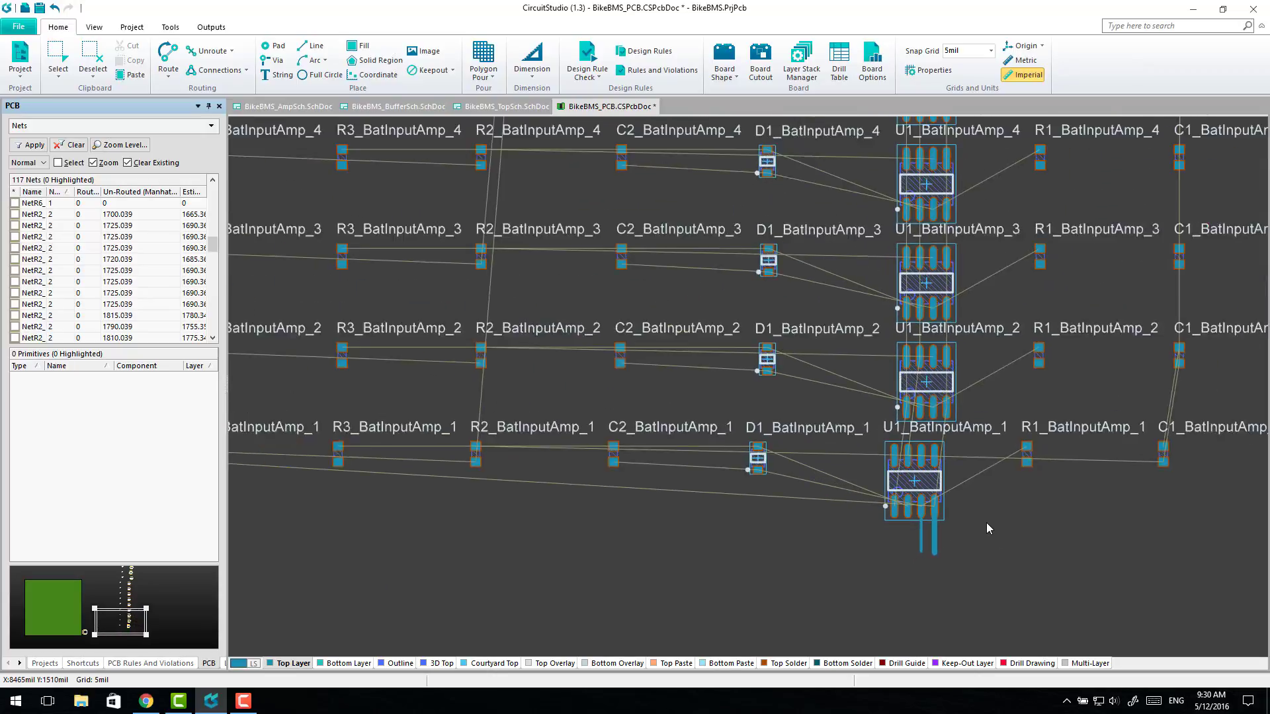
pyautogui.keyDown('ctrl'); pyautogui.scroll(-4, 986, 522); pyautogui.keyUp('ctrl')
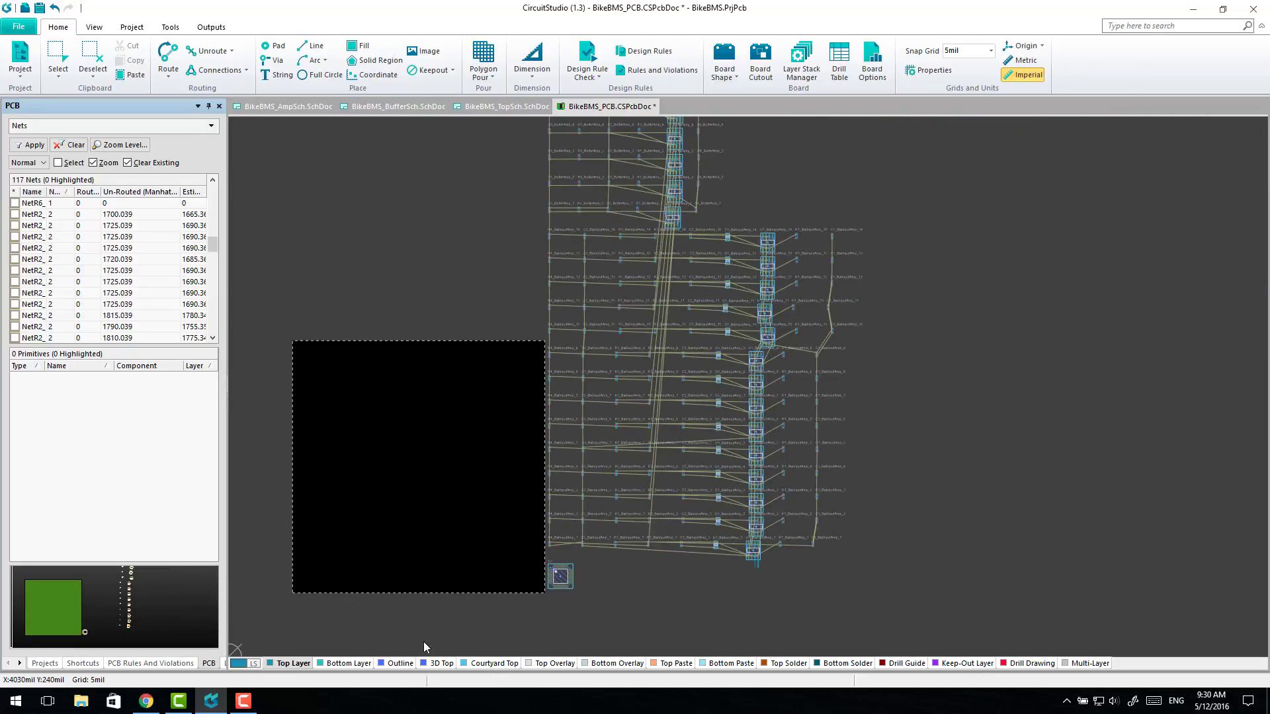
pyautogui.keyDown('ctrl'); pyautogui.scroll(2, 266, 602); pyautogui.keyUp('ctrl')
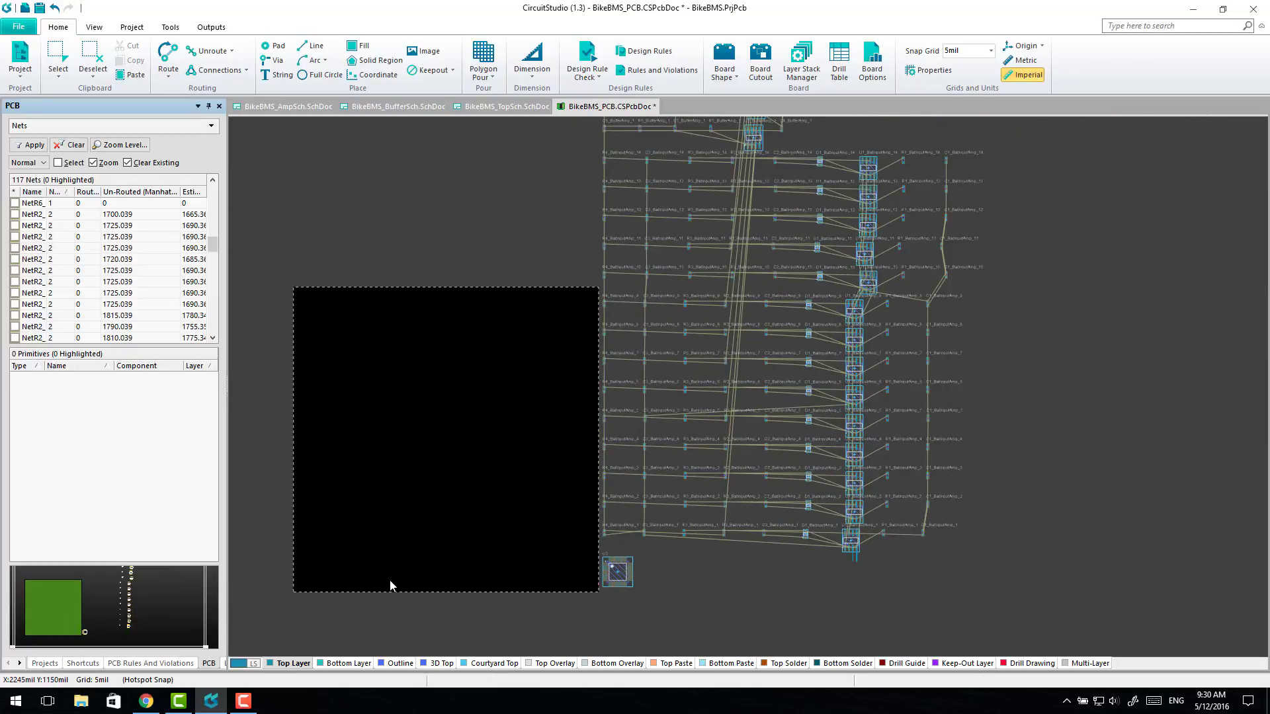
pyautogui.scroll(1, 390, 586)
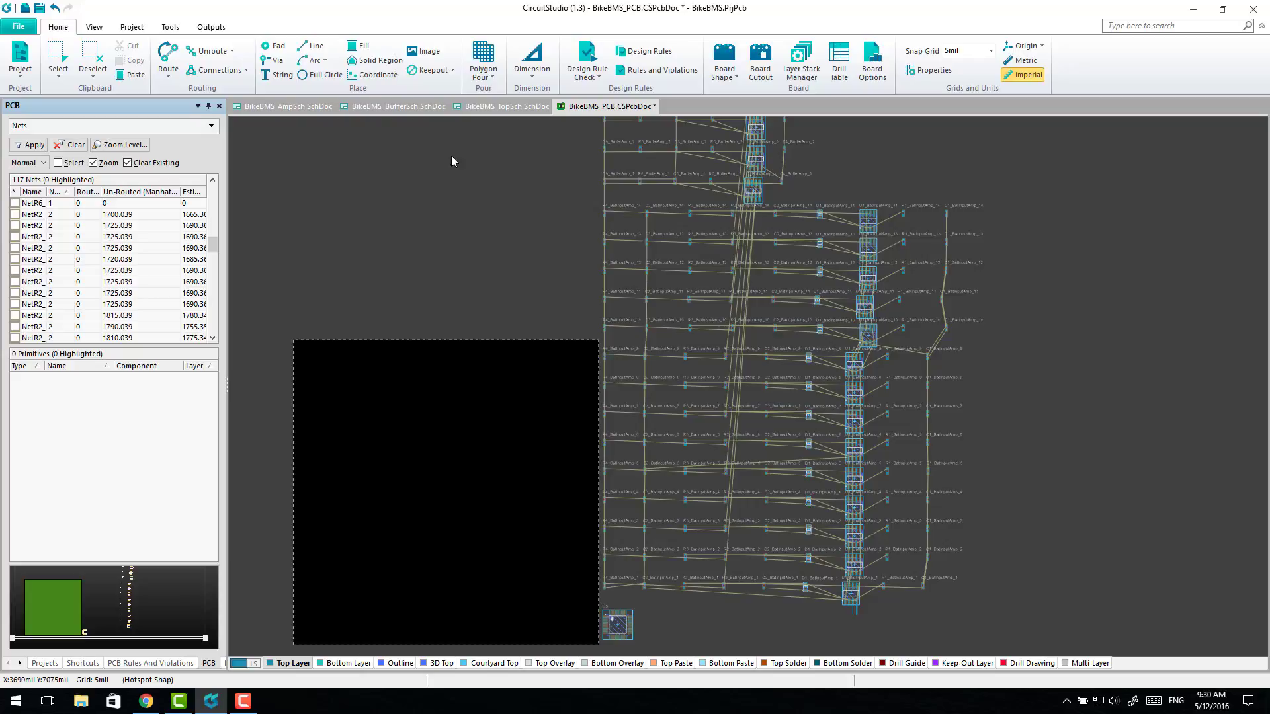
pyautogui.click(300, 107)
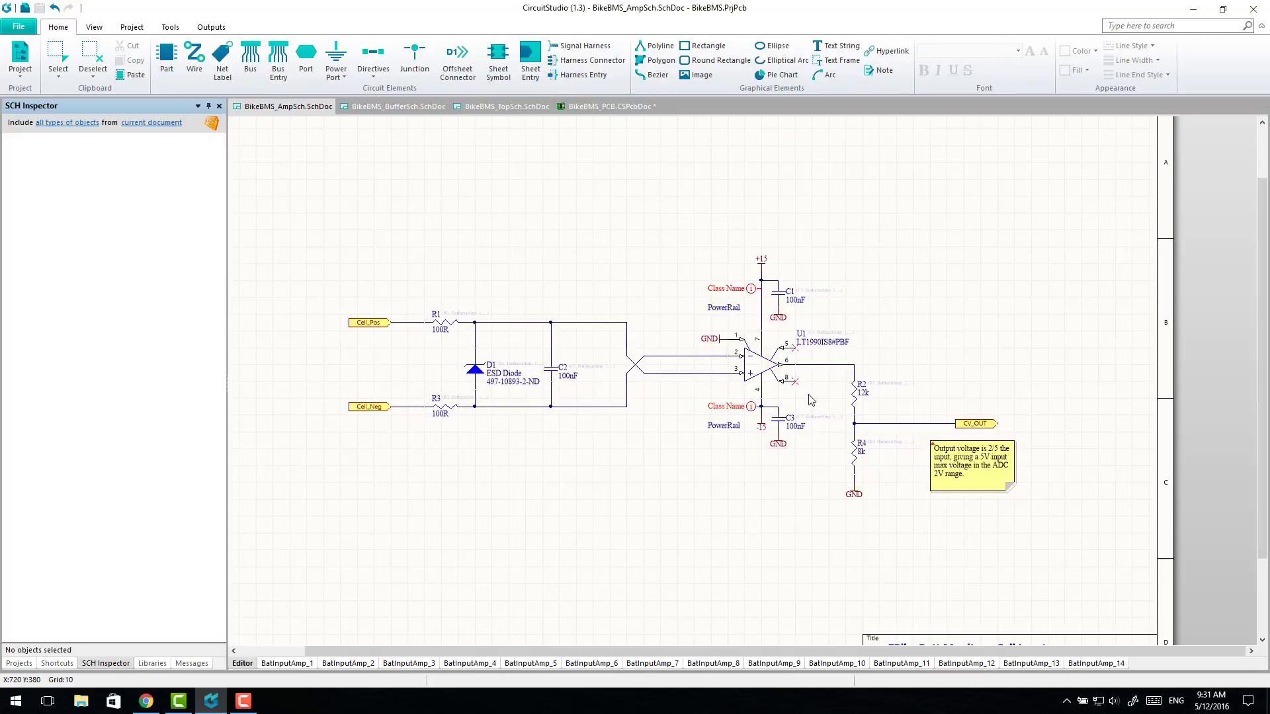
# Add a ClassName = AComponentClass parameter to the U1 op-amp's properties.
pyautogui.doubleClick(761, 371)
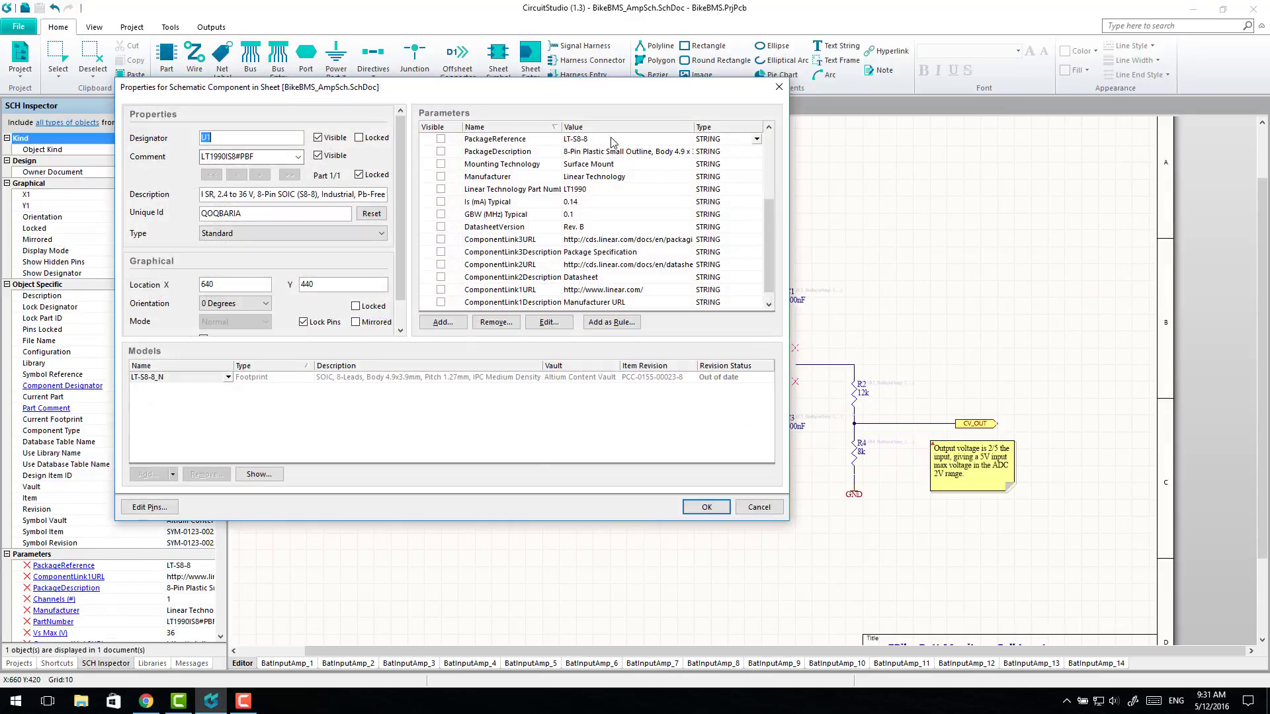
pyautogui.moveTo(769, 251); pyautogui.dragTo(769, 258)
pyautogui.click(443, 322)
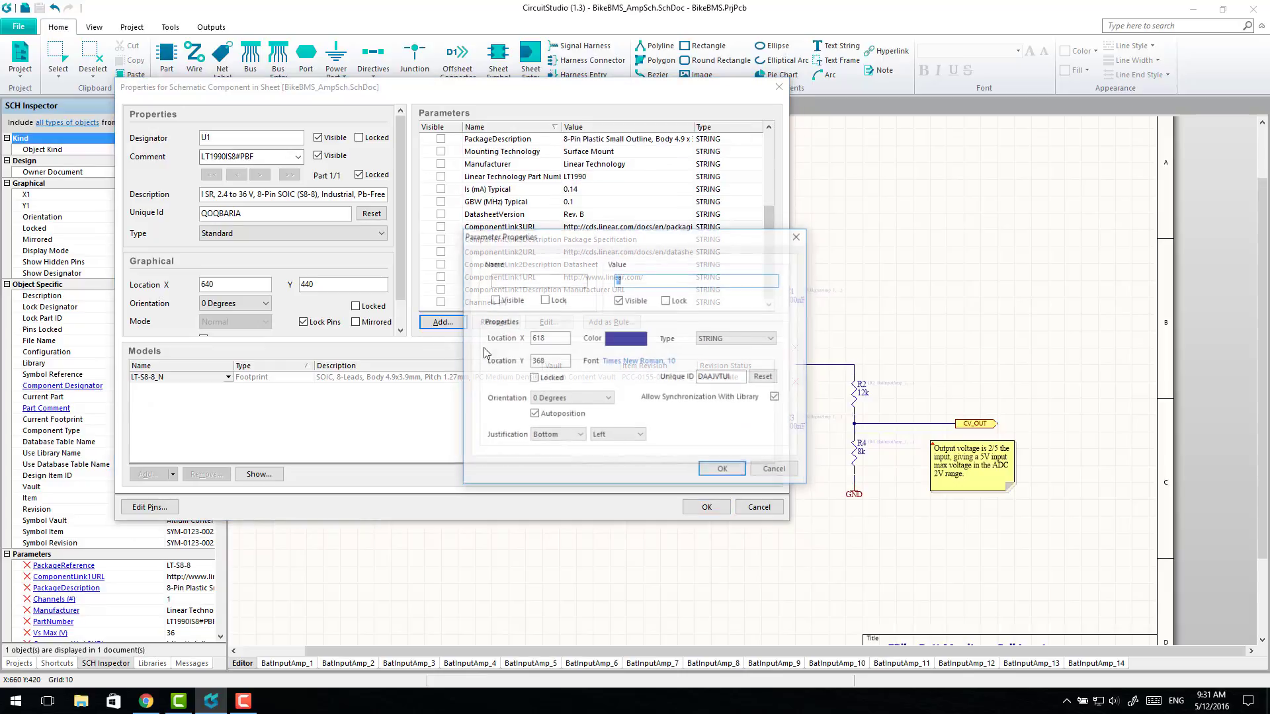
pyautogui.click(519, 280)
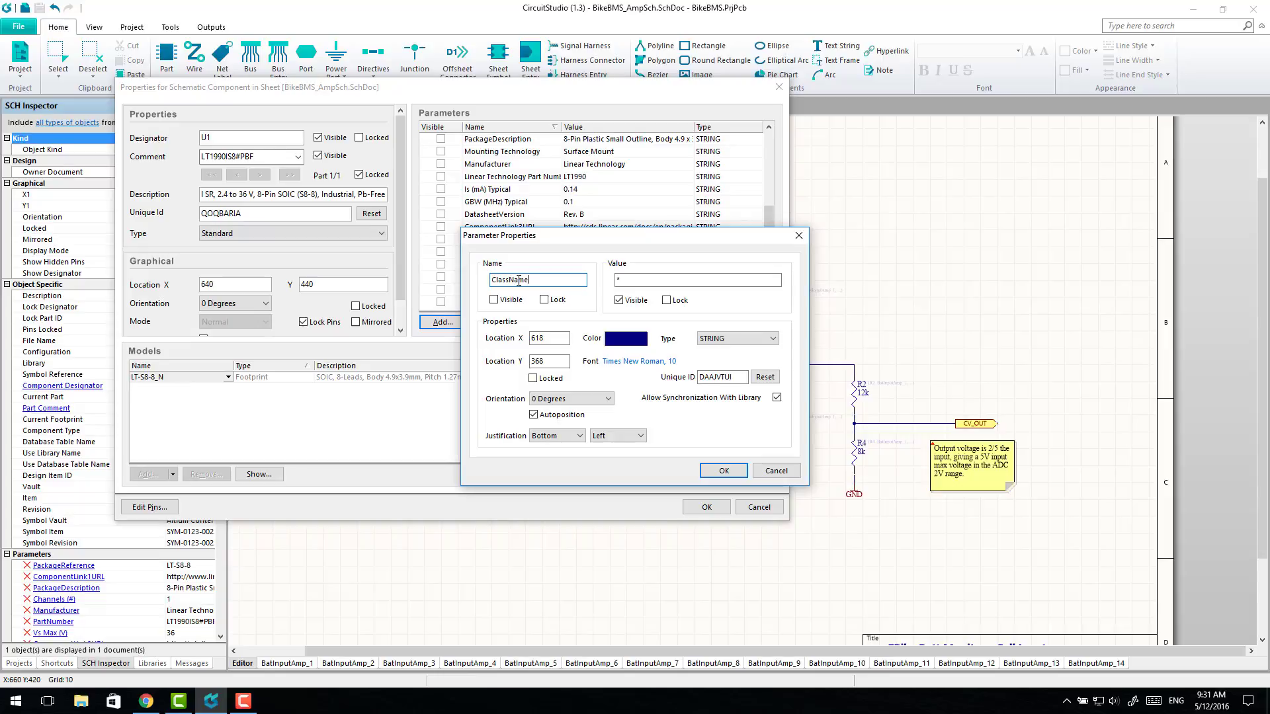
pyautogui.press('Tab')
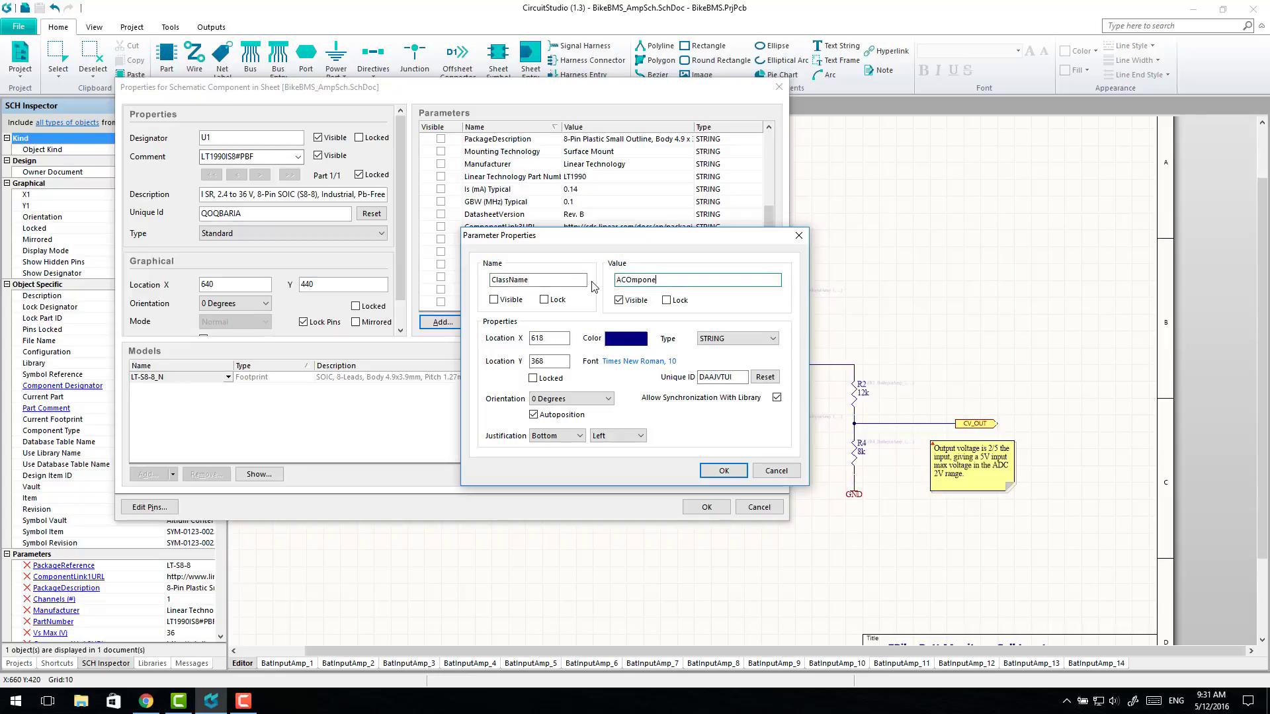
pyautogui.press('Return')
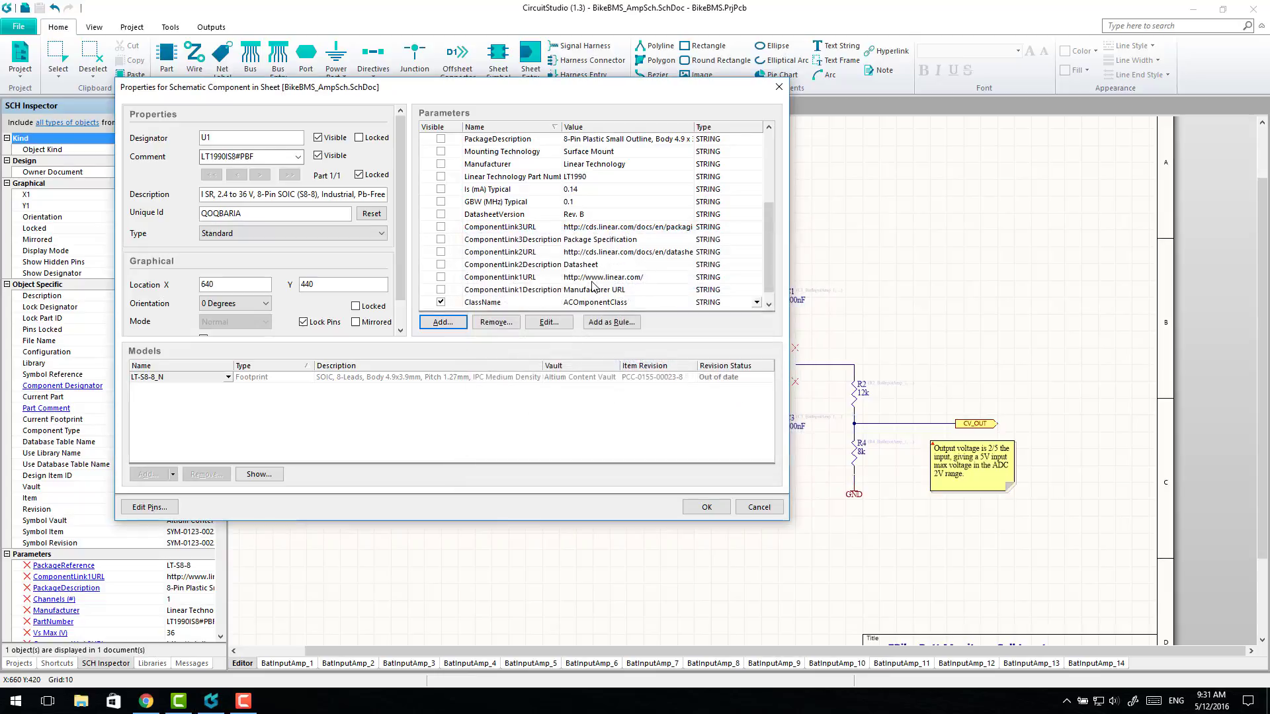
pyautogui.press('Return')
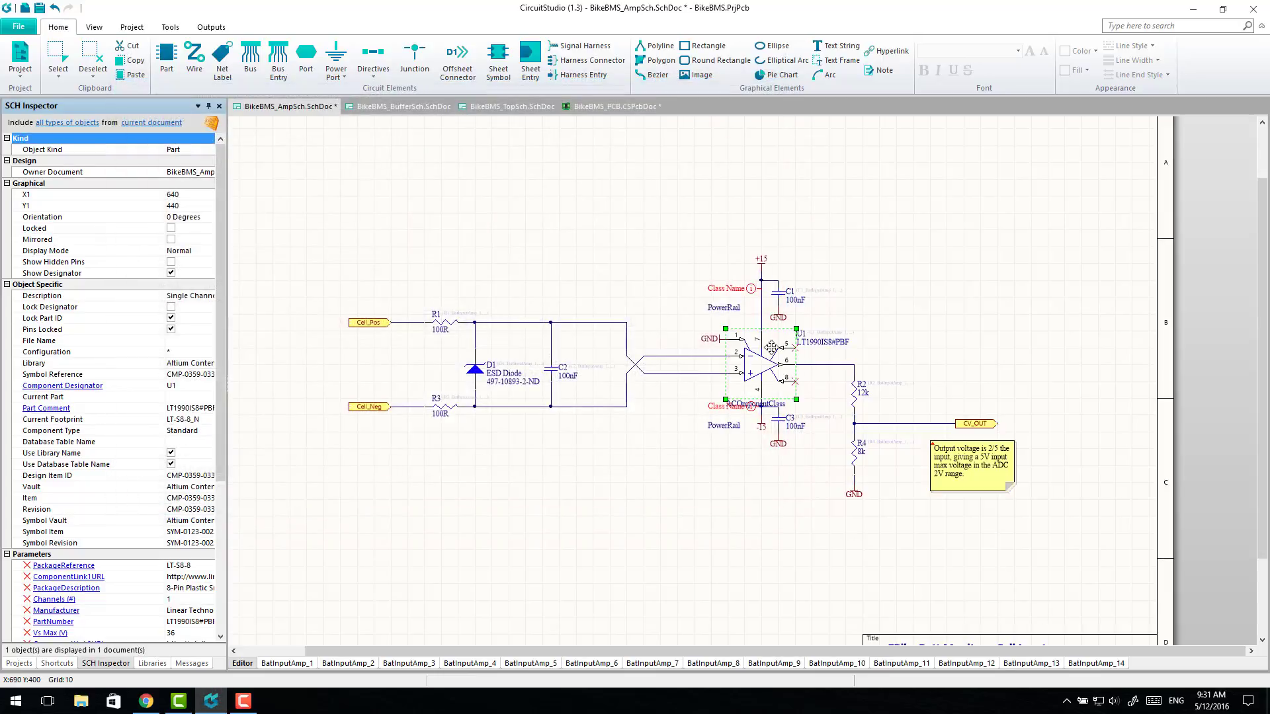
# Confirm the BufferAmp sheet symbol on BikeBMS_TopSch has no parameters.
pyautogui.click(404, 107)
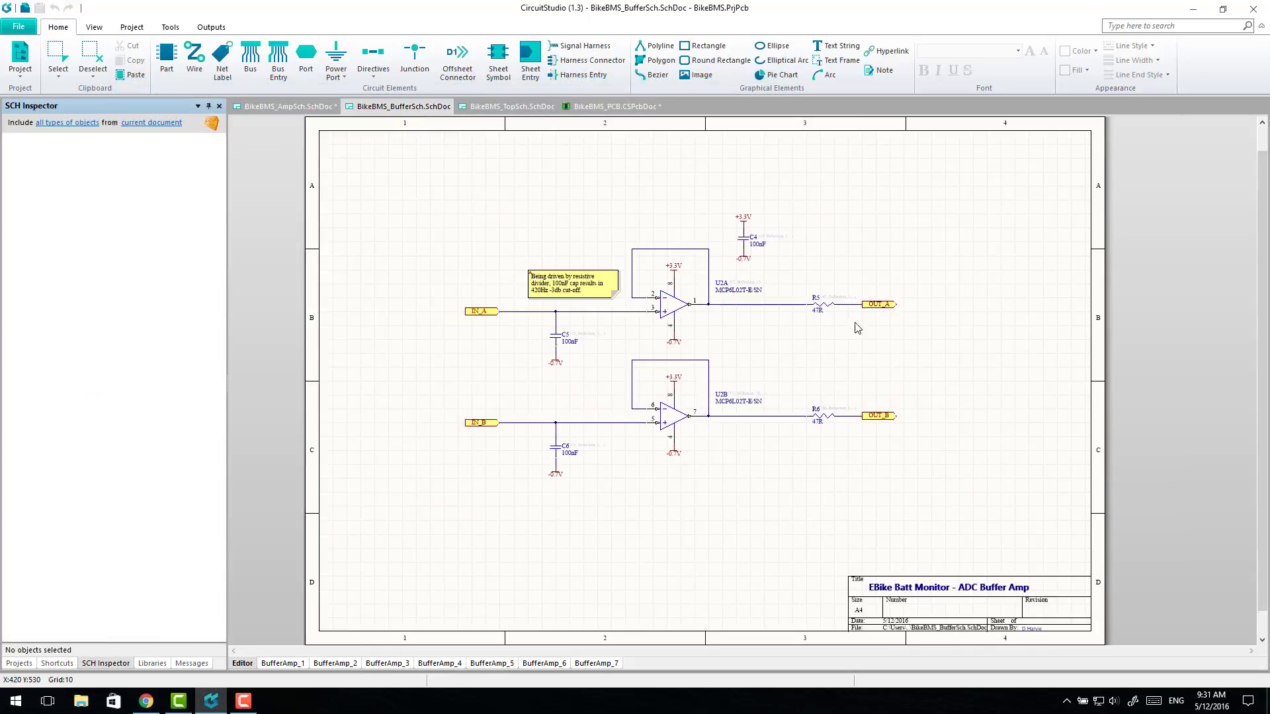
pyautogui.click(520, 106)
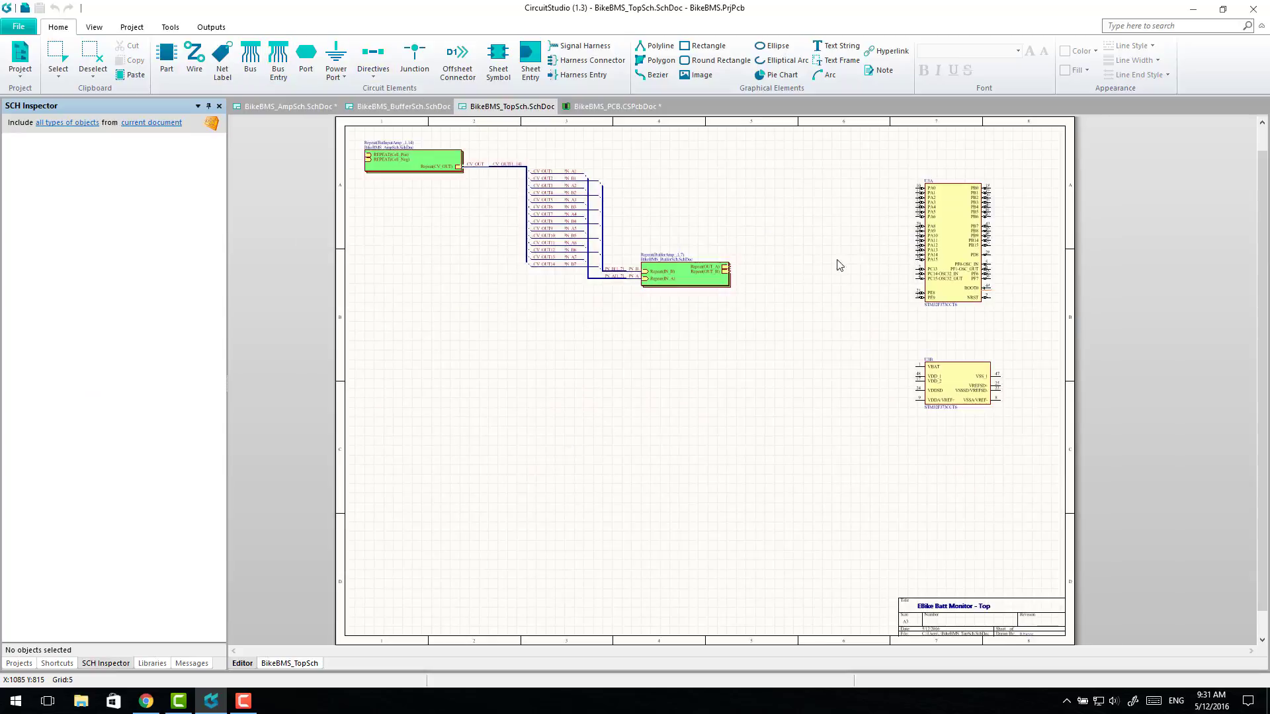
pyautogui.doubleClick(720, 273)
pyautogui.click(538, 217)
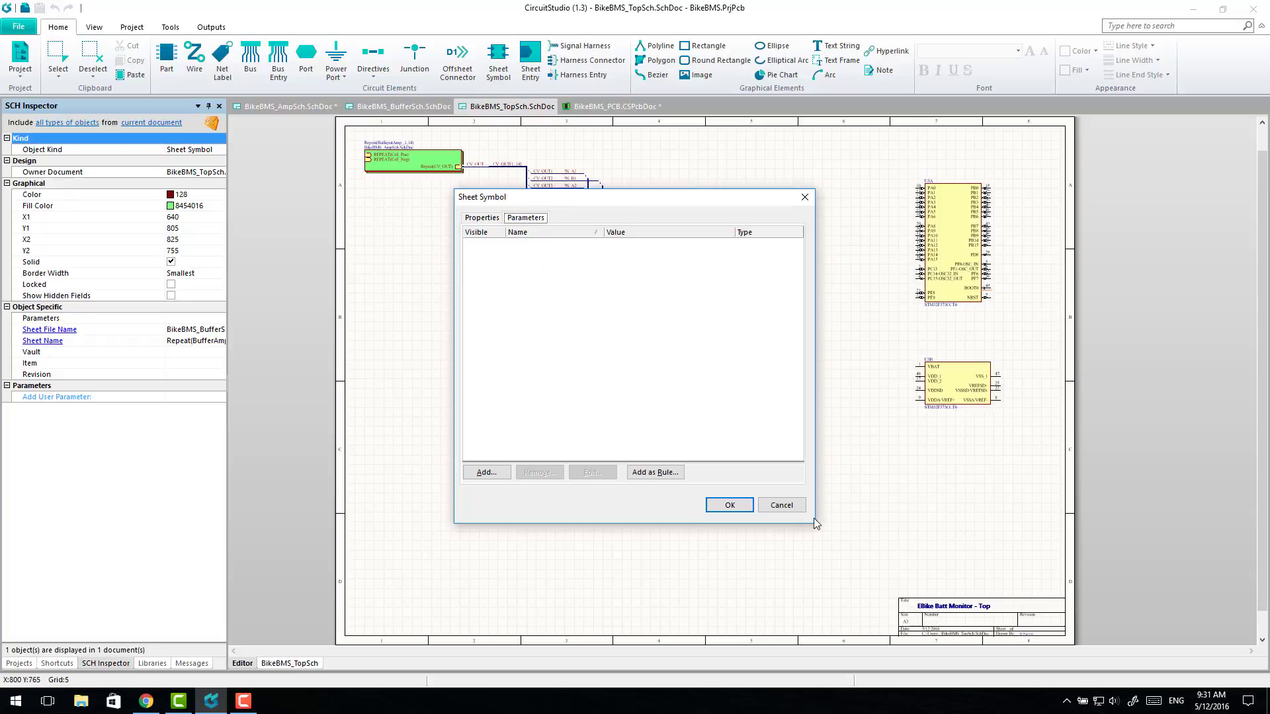
pyautogui.click(781, 505)
pyautogui.click(570, 340)
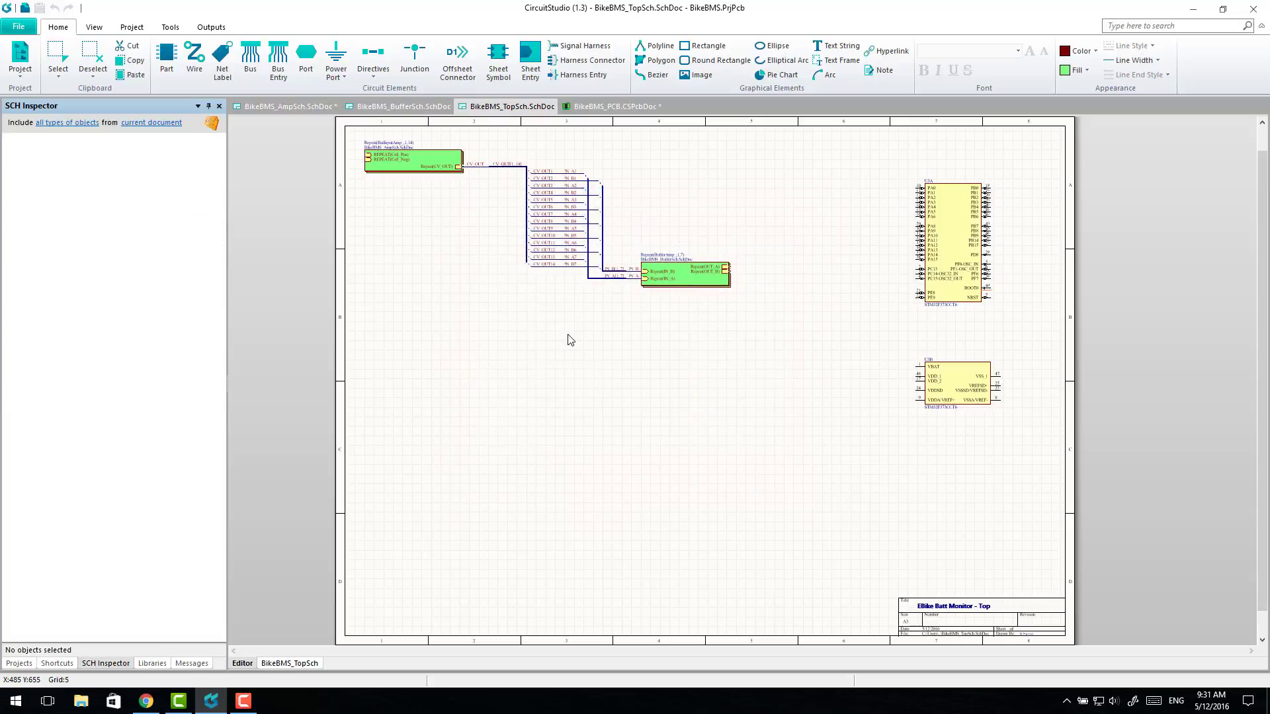
pyautogui.scroll(1, 493, 284)
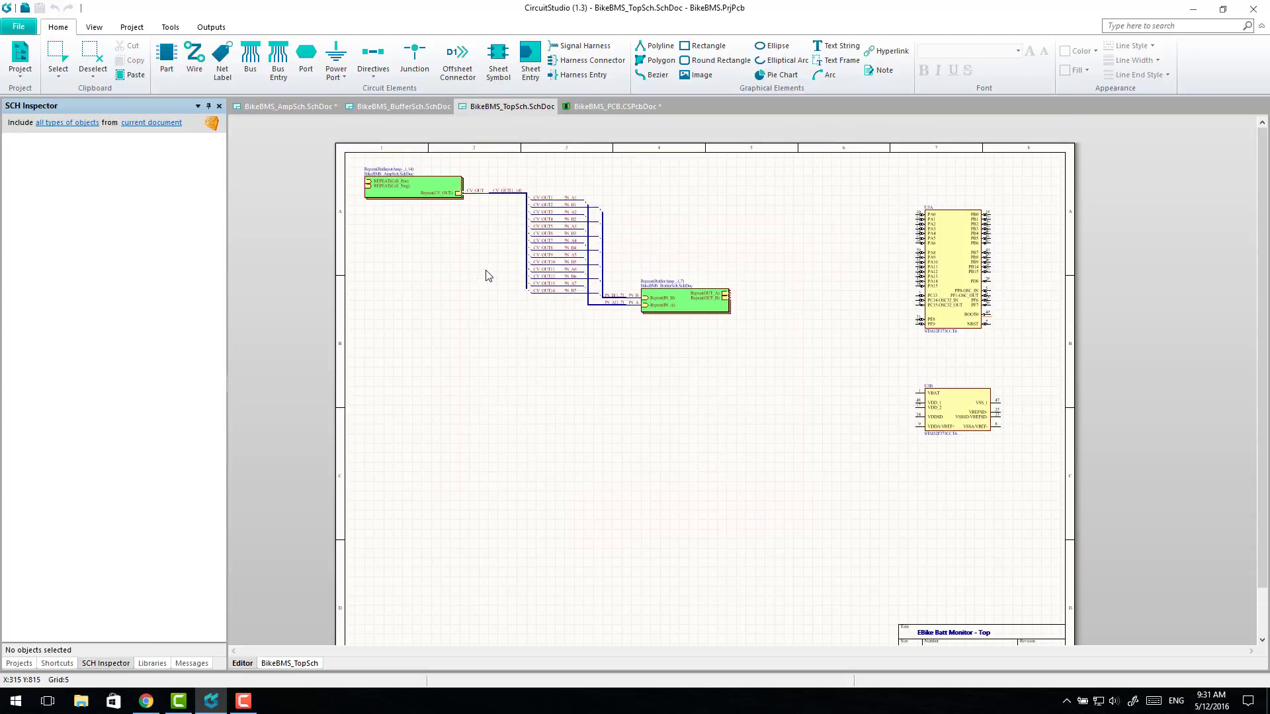
# Reopen U1's properties on BikeBMS_AmpSch and request removal of its ClassName parameter.
pyautogui.click(307, 107)
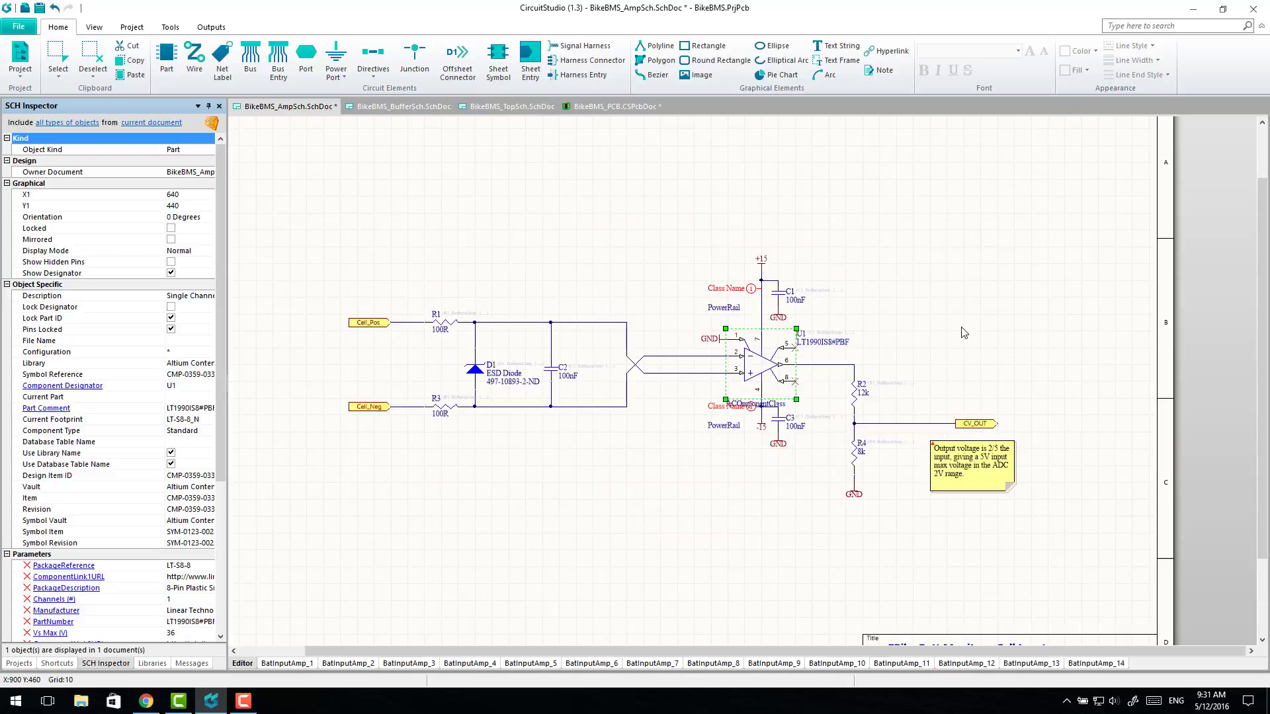
pyautogui.click(964, 333)
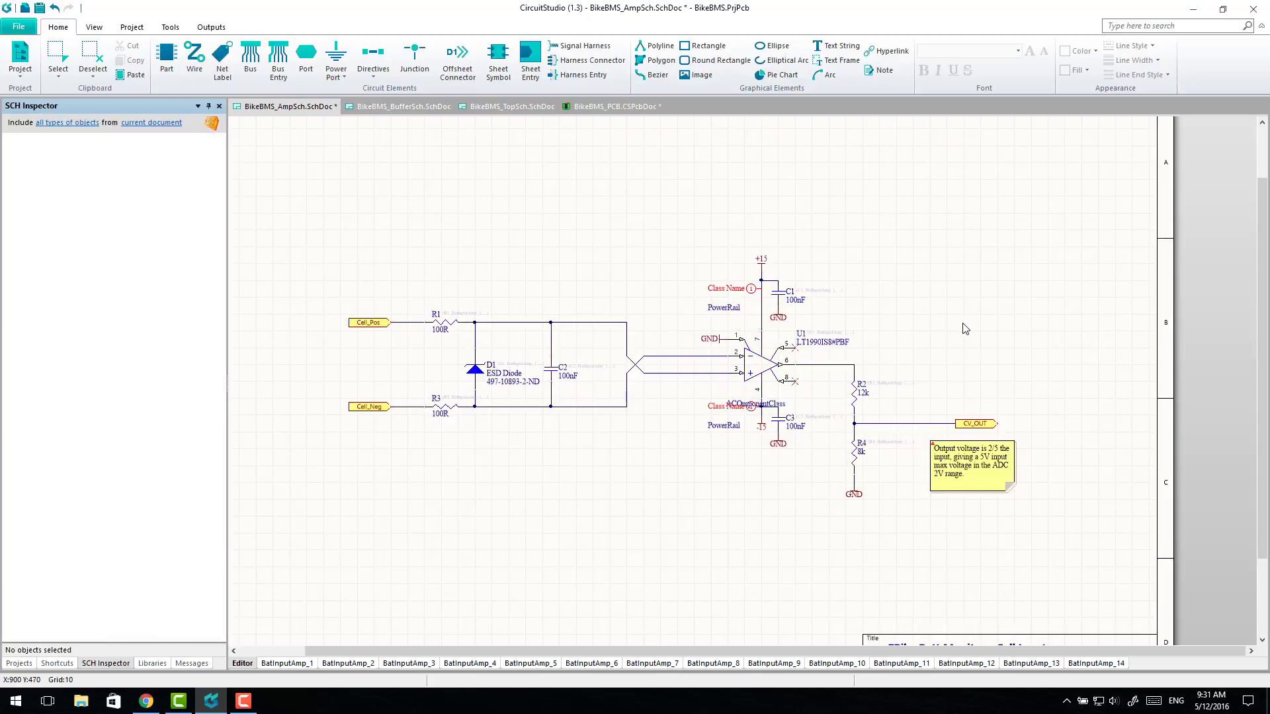
pyautogui.doubleClick(765, 375)
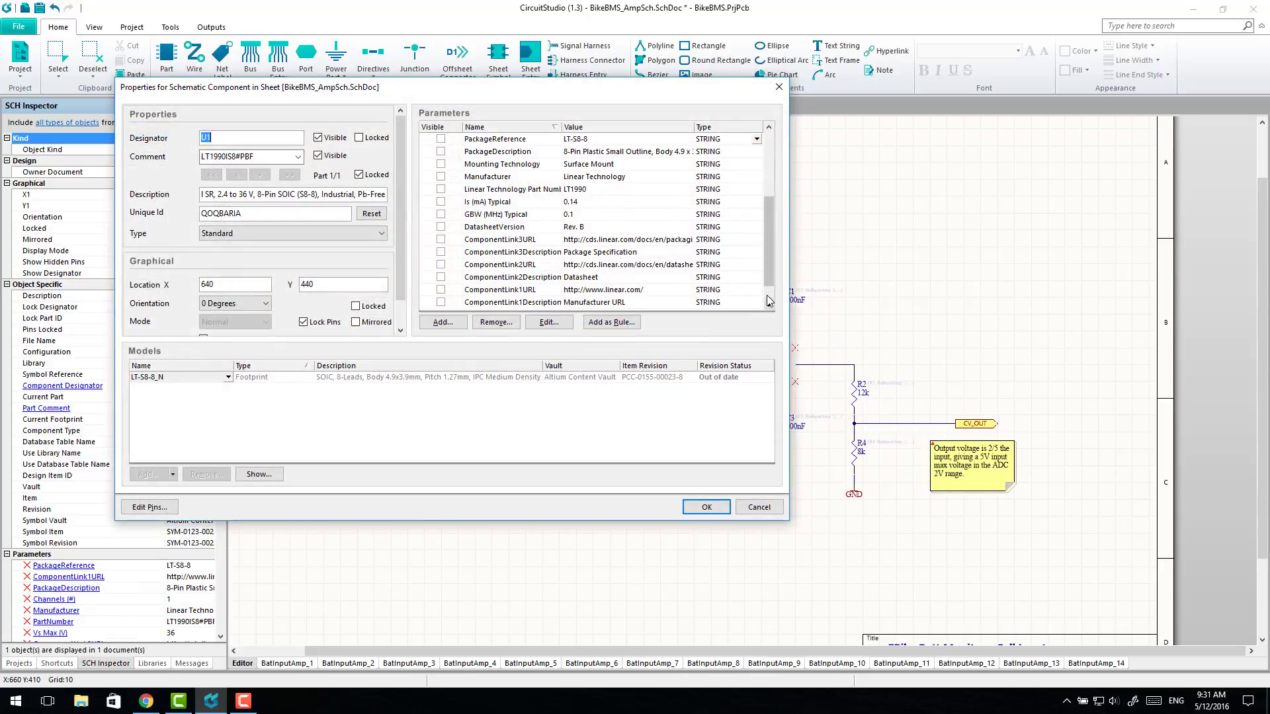
pyautogui.scroll(-1, 770, 291)
pyautogui.click(465, 291)
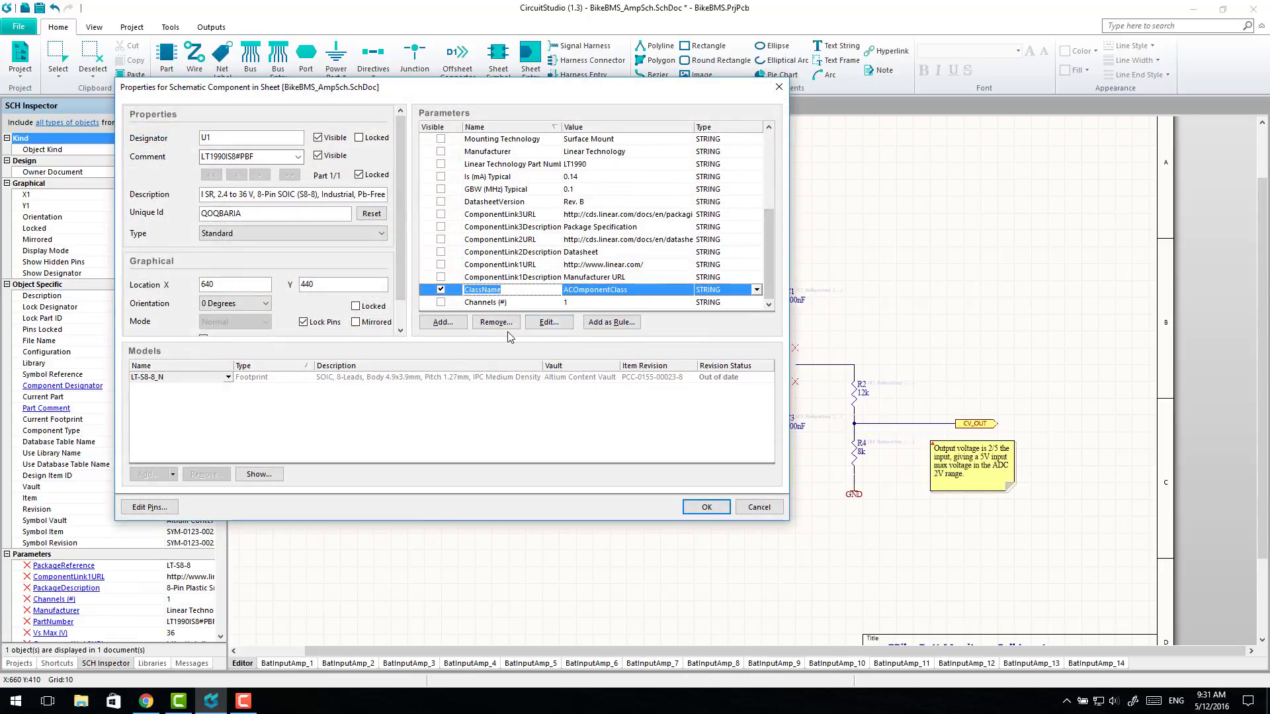